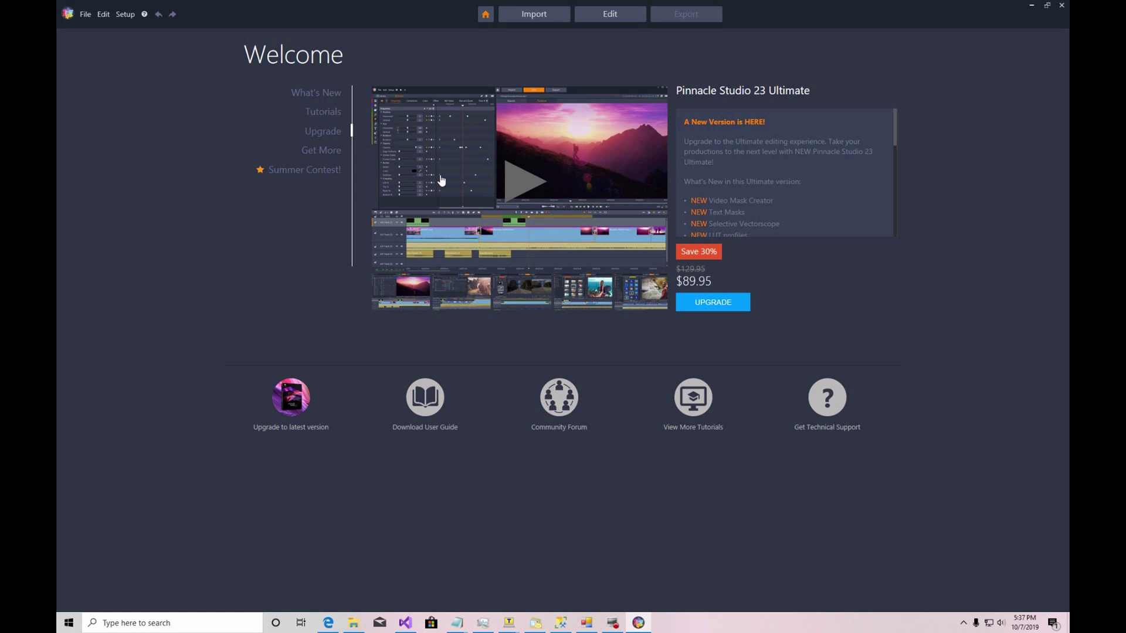
# Step: Create a new movie with File > New > Movie and collapse the library's sort visualizer 2 folder
pyautogui.click(85, 15)
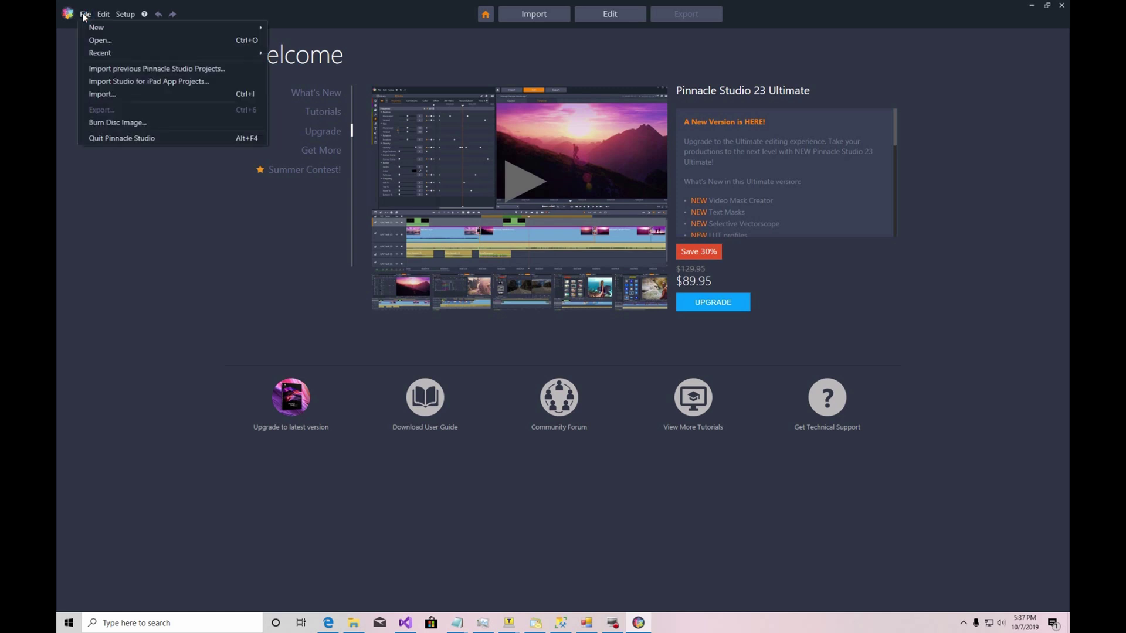
pyautogui.moveTo(188, 27)
pyautogui.click(286, 27)
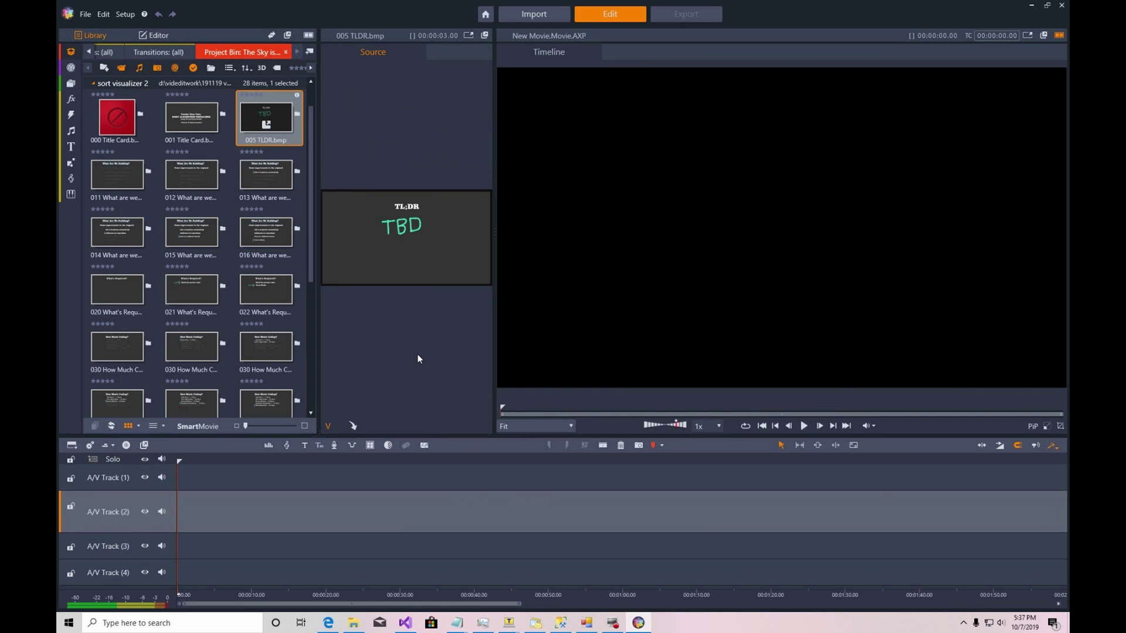
pyautogui.scroll(-1, 315, 129)
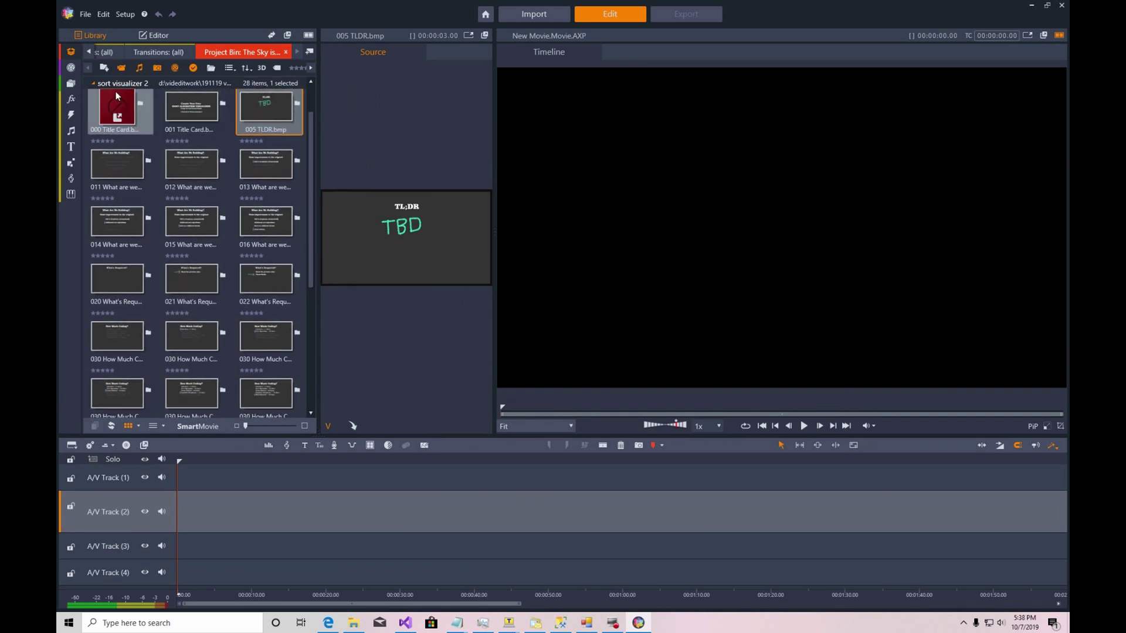
pyautogui.click(92, 83)
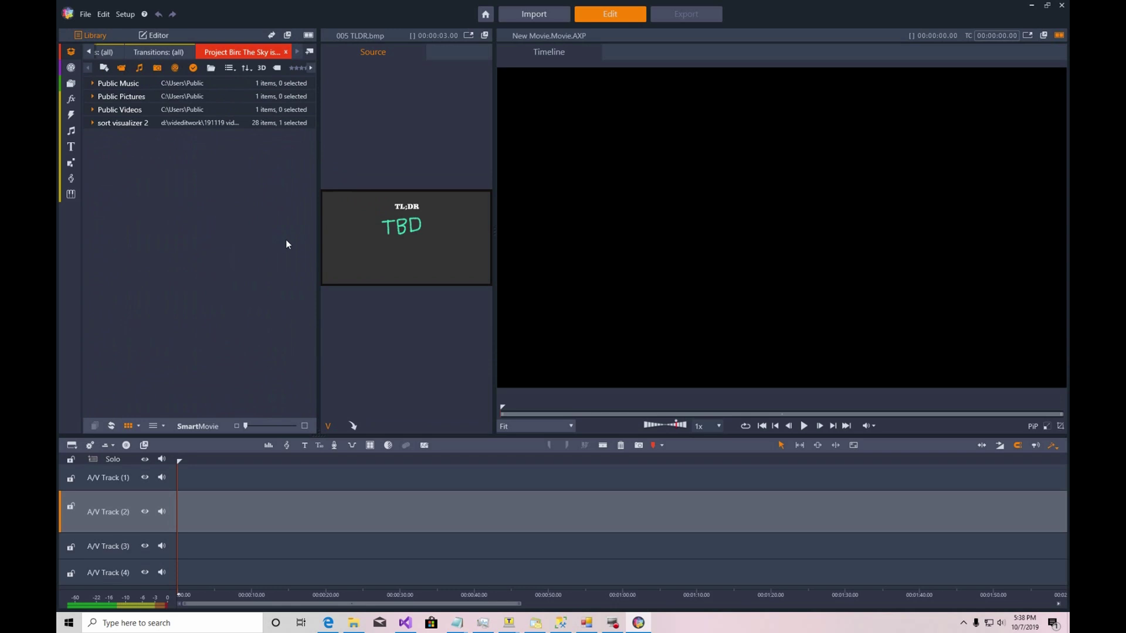
# Step: Import 2019-09-22 Chicago Video Original.MP4 and the music file from the Chicago folder into the library
pyautogui.click(544, 14)
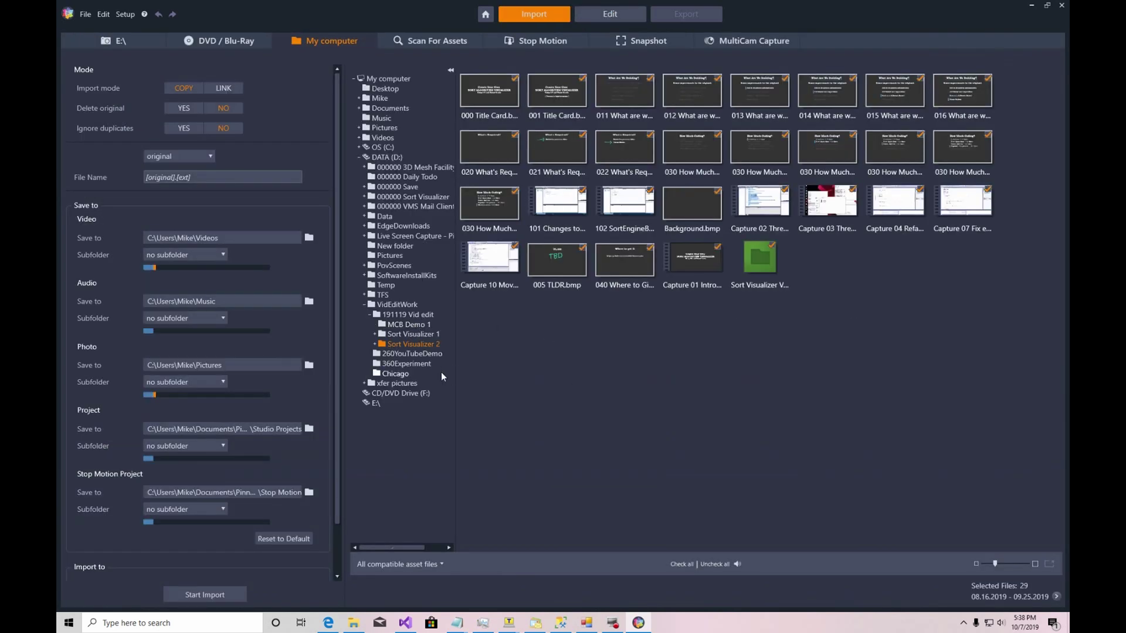
pyautogui.click(395, 373)
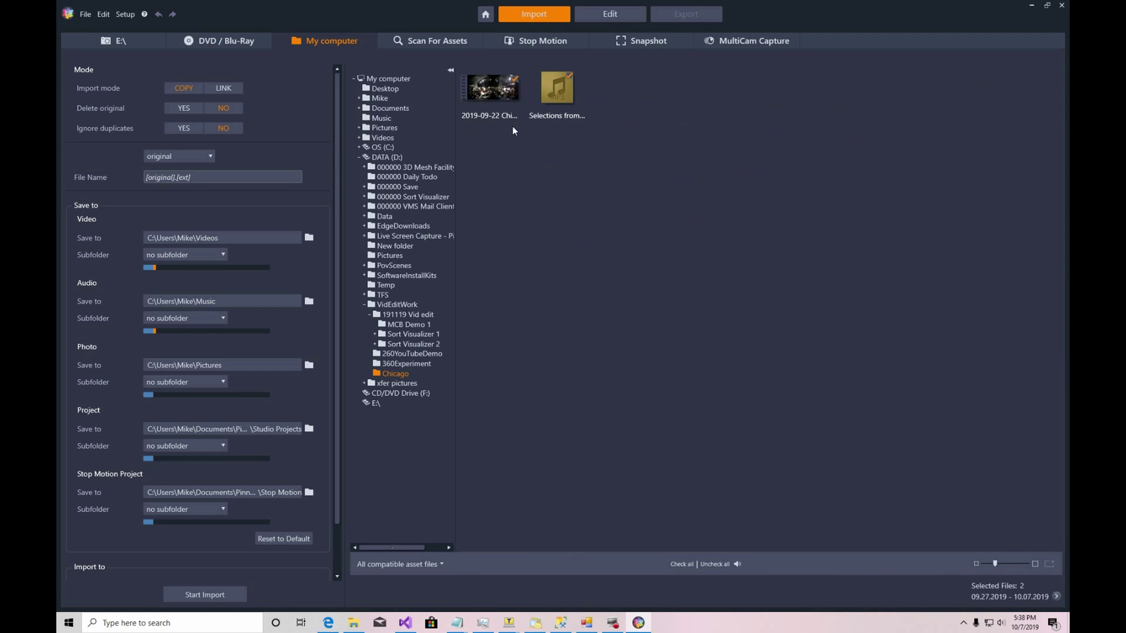
pyautogui.moveTo(501, 123)
pyautogui.moveTo(570, 92)
pyautogui.click(219, 595)
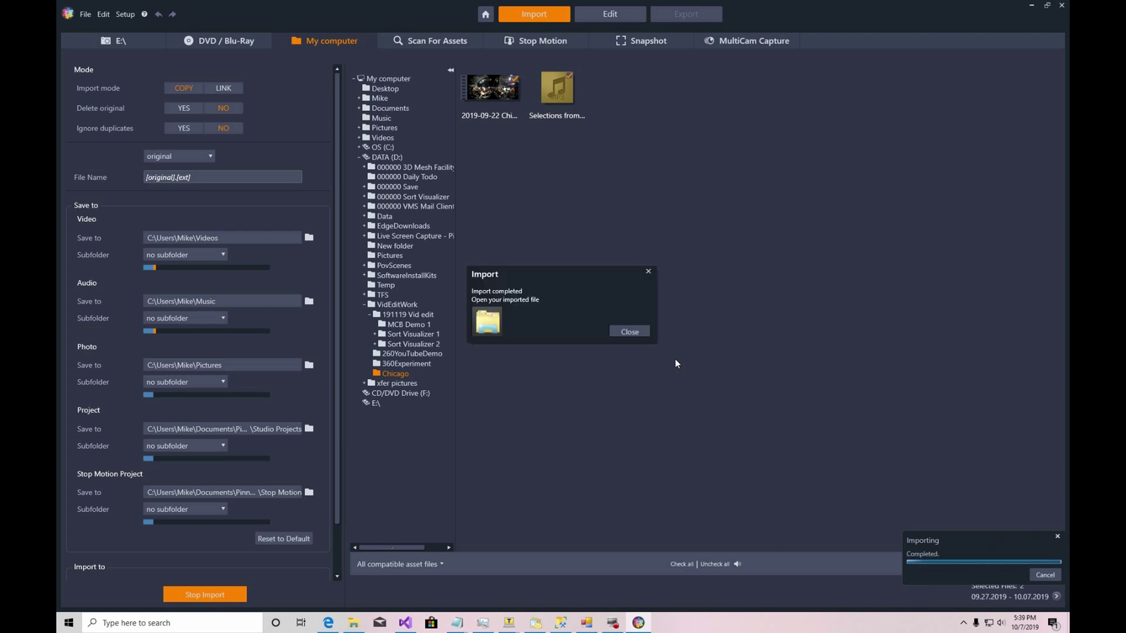
pyautogui.click(639, 332)
# Step: Place 2019-09-22 Chicago Video Original.MP4 from the Library onto A/V Track (2)
pyautogui.click(610, 13)
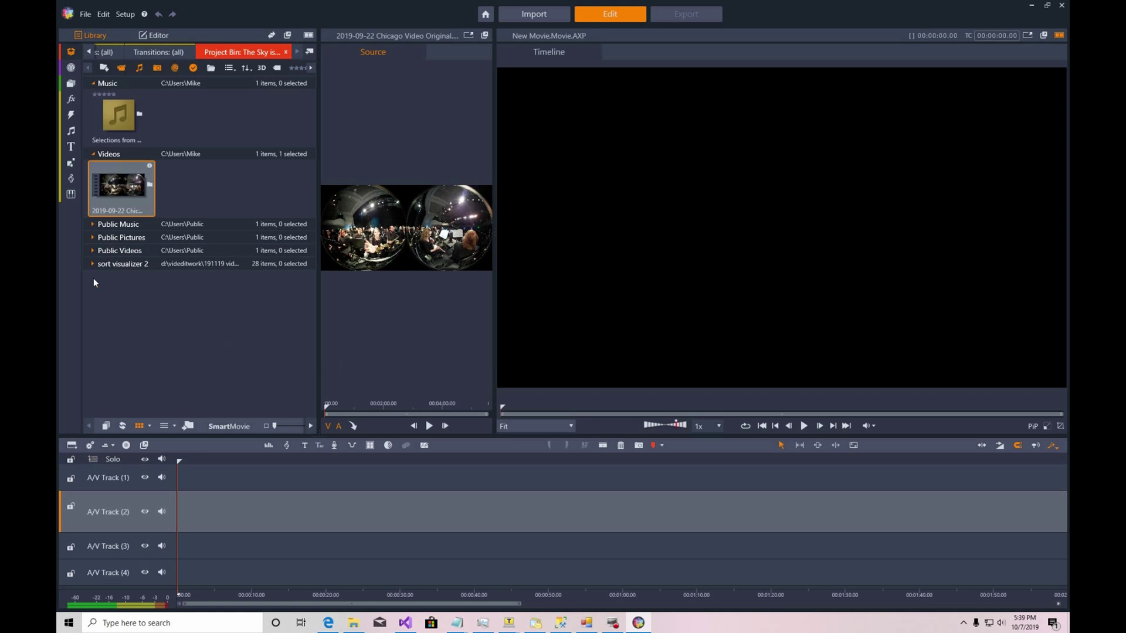
pyautogui.moveTo(123, 188); pyautogui.dragTo(214, 505)
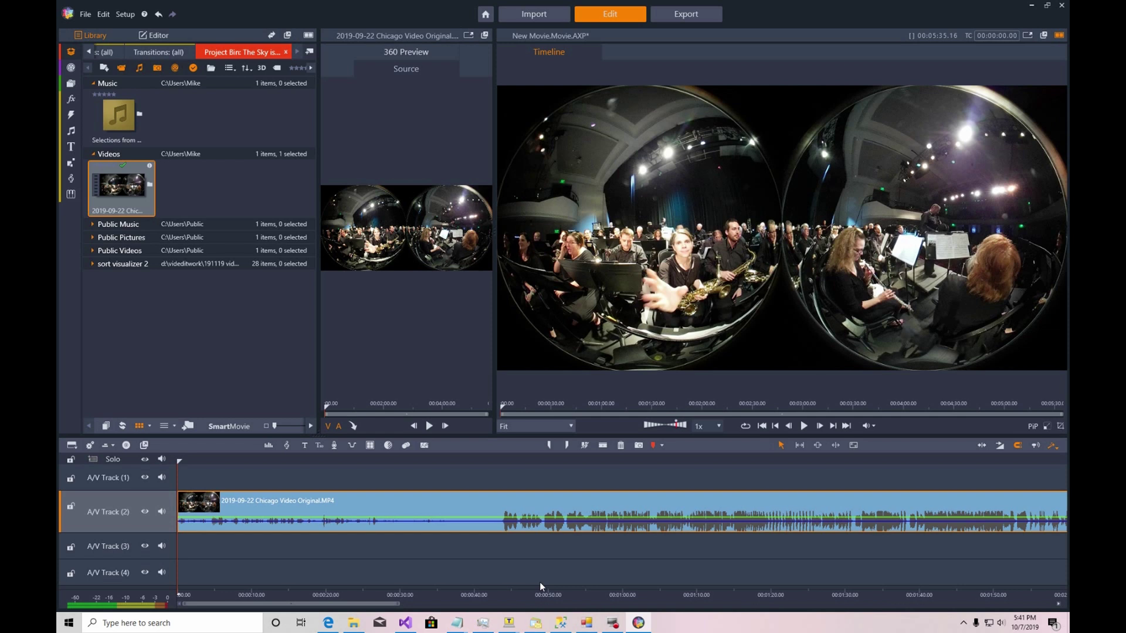
# Step: Mute the preview, play a few seconds of the Chicago clip, and rewind the playhead to 0
pyautogui.click(484, 574)
pyautogui.click(867, 426)
pyautogui.click(804, 427)
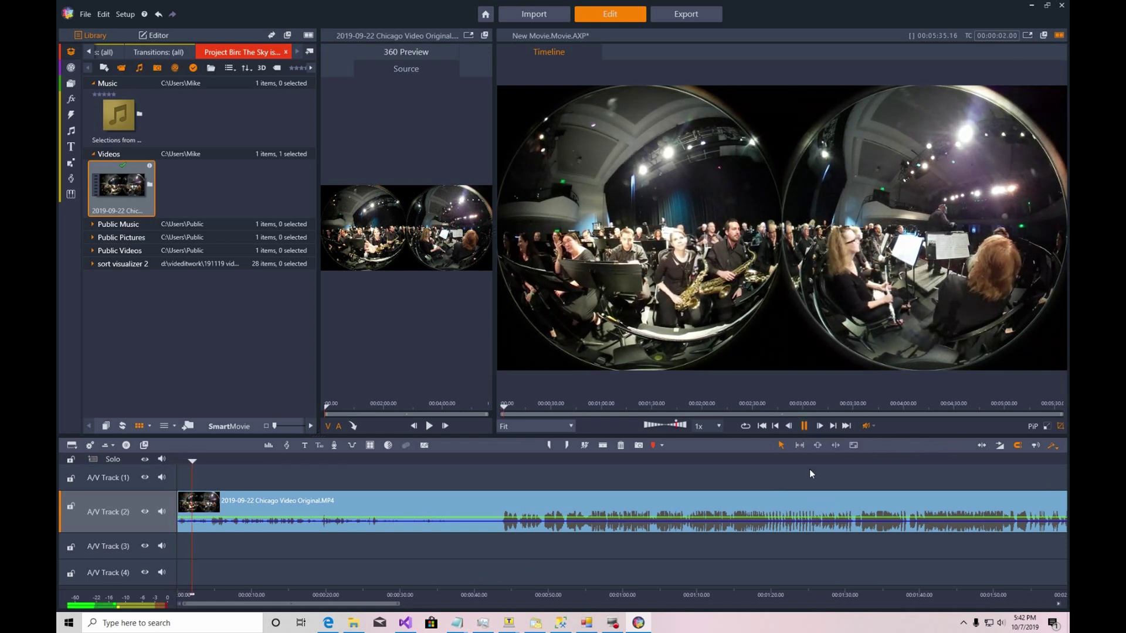
pyautogui.click(804, 427)
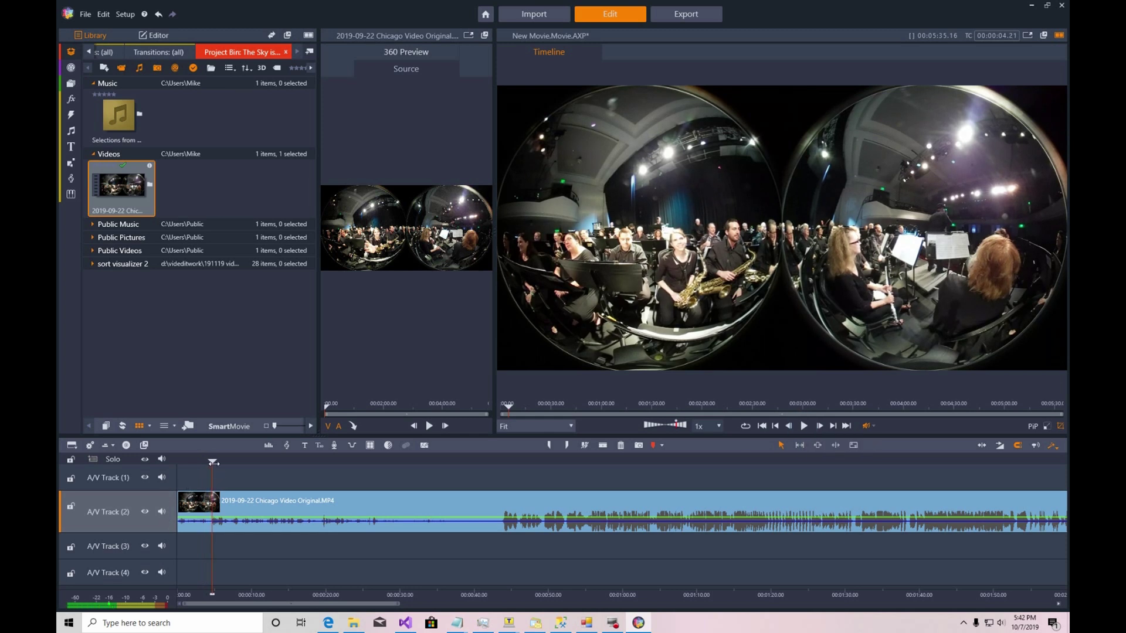
pyautogui.moveTo(214, 462); pyautogui.dragTo(134, 465)
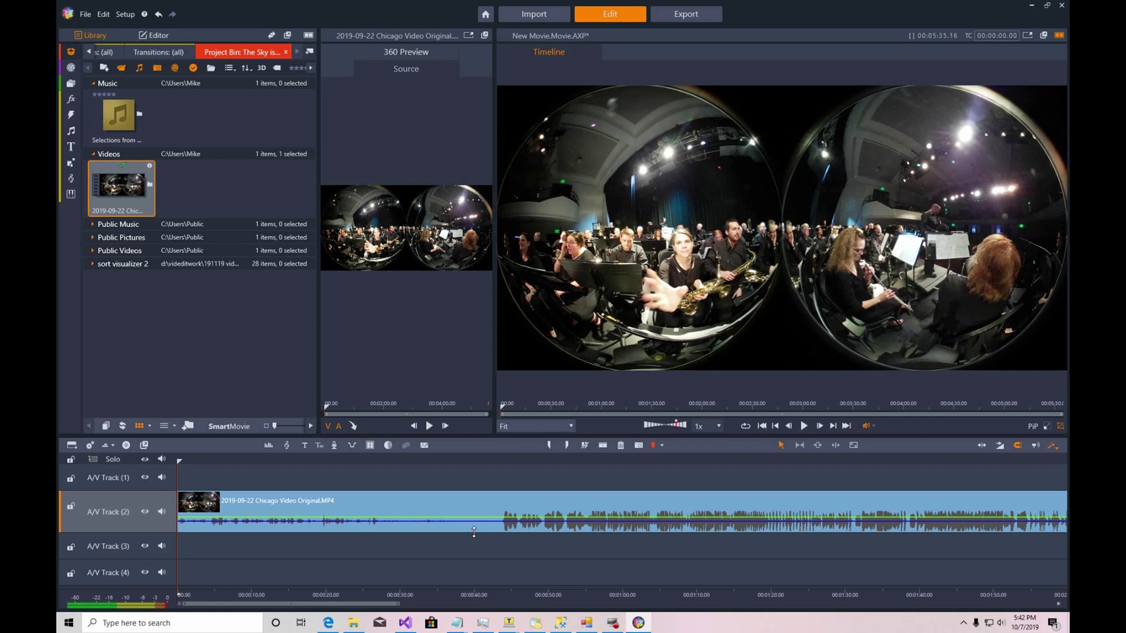
# Step: Apply timeline settings of 360 Video (2:1) aspect and HD 4096x2048 size
pyautogui.click(90, 446)
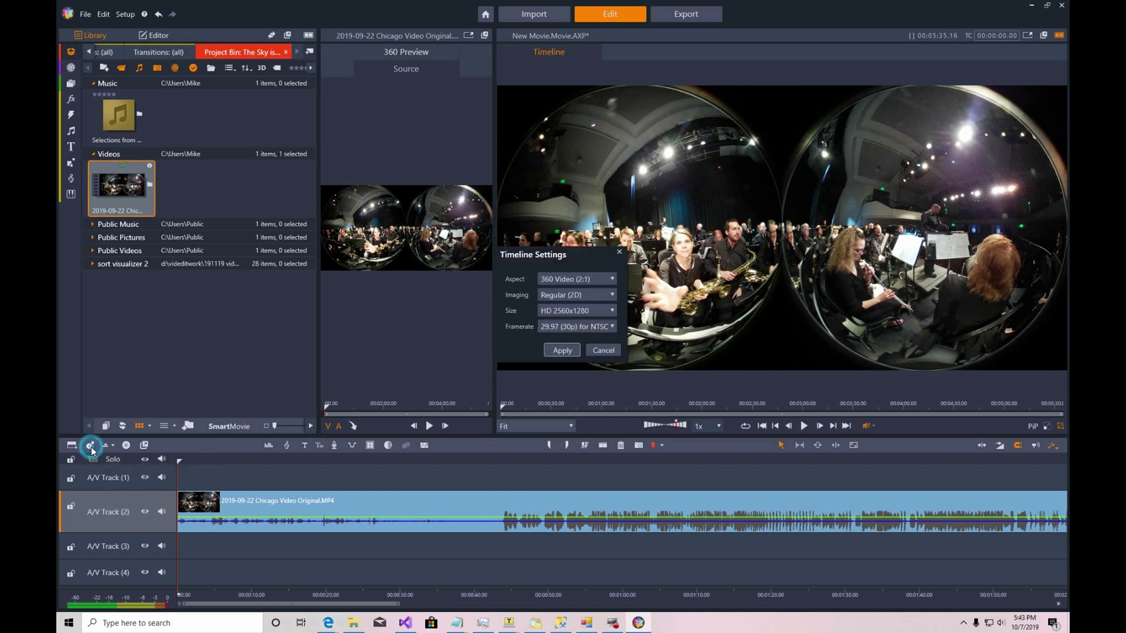
pyautogui.click(612, 279)
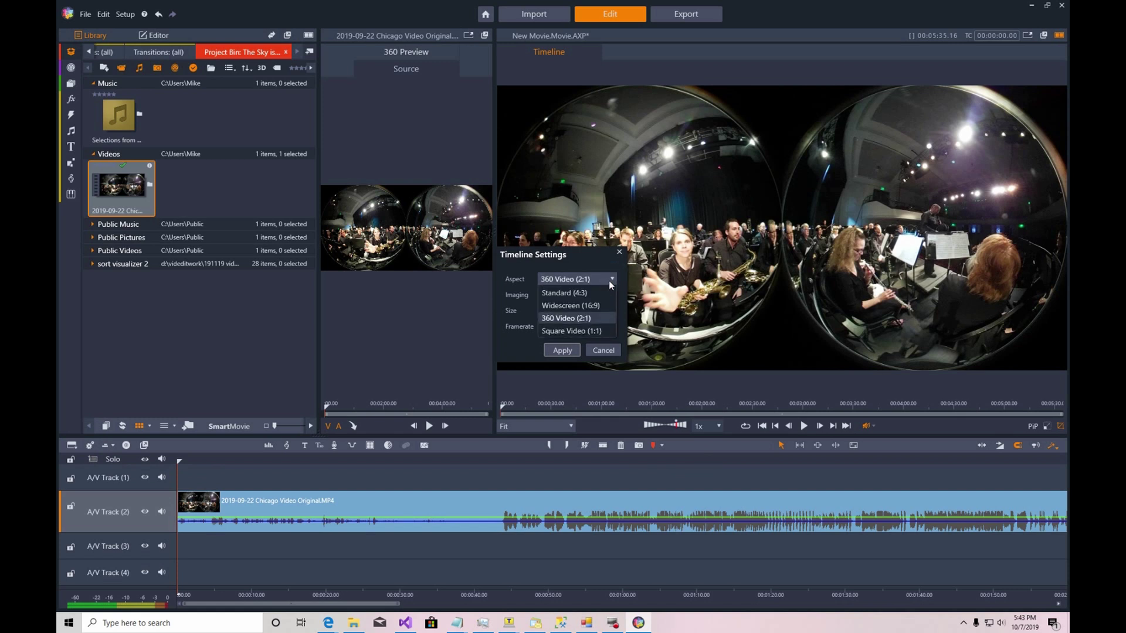
pyautogui.click(575, 319)
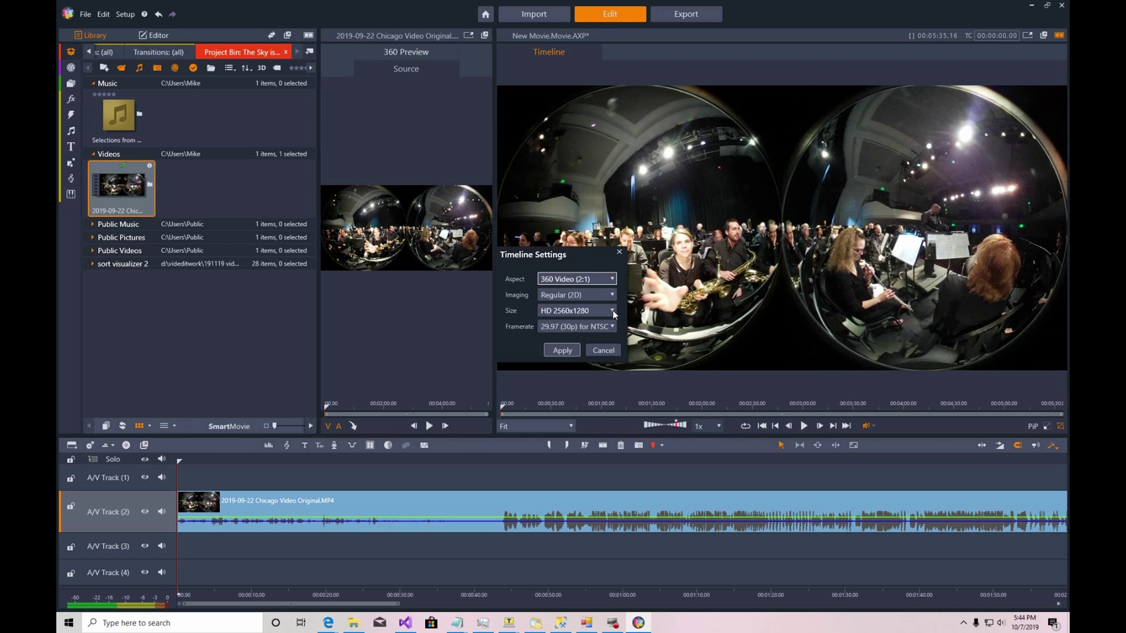
pyautogui.click(613, 310)
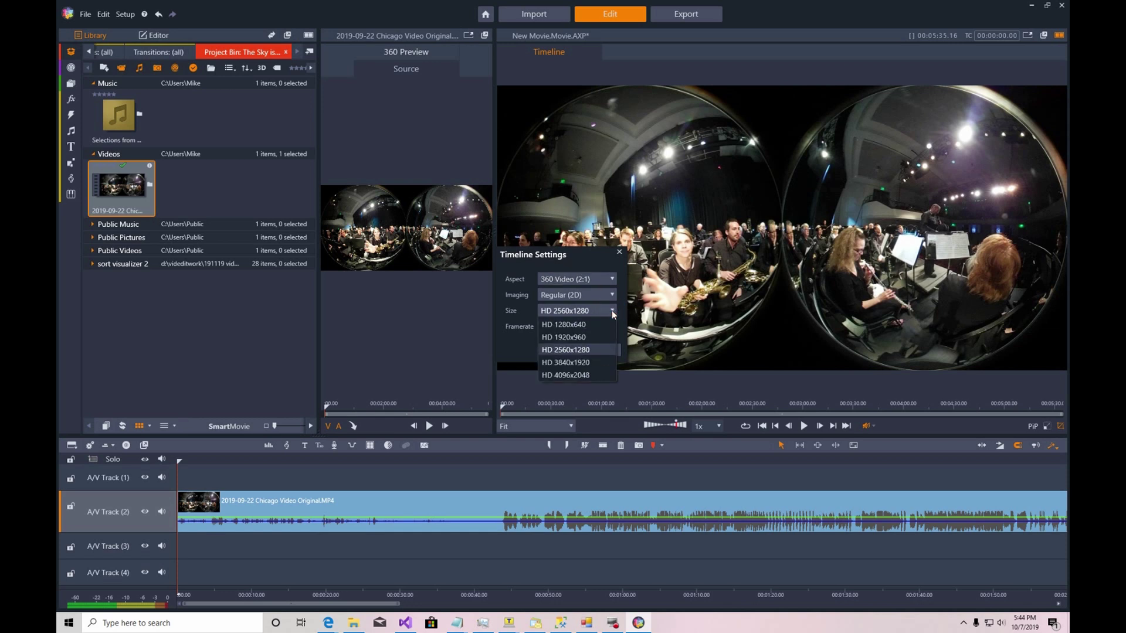
pyautogui.click(565, 376)
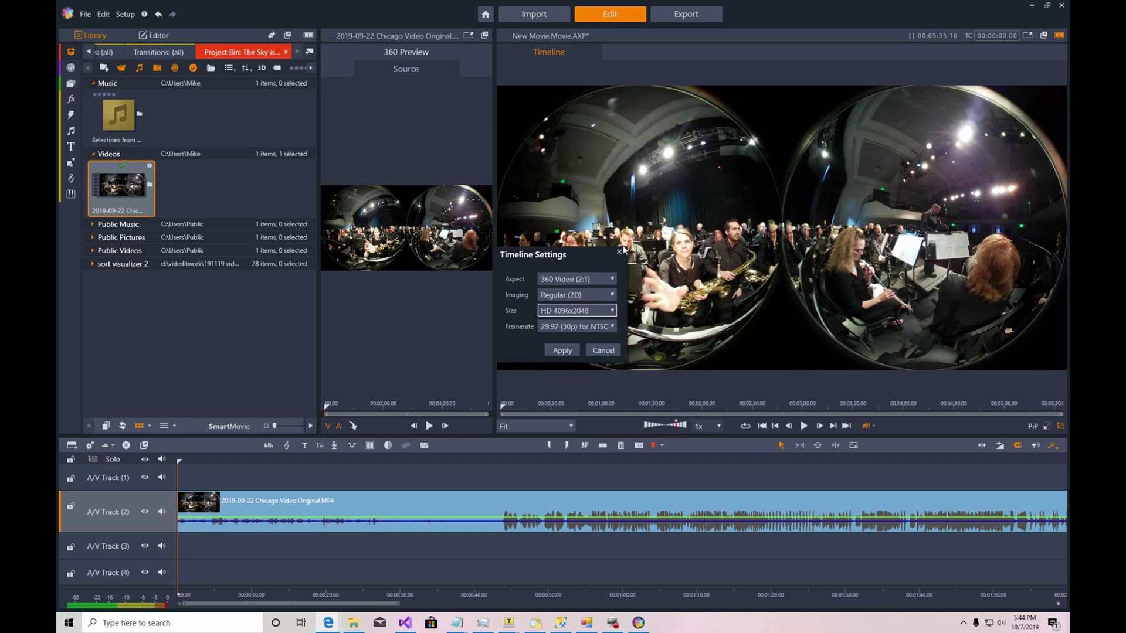
pyautogui.click(564, 351)
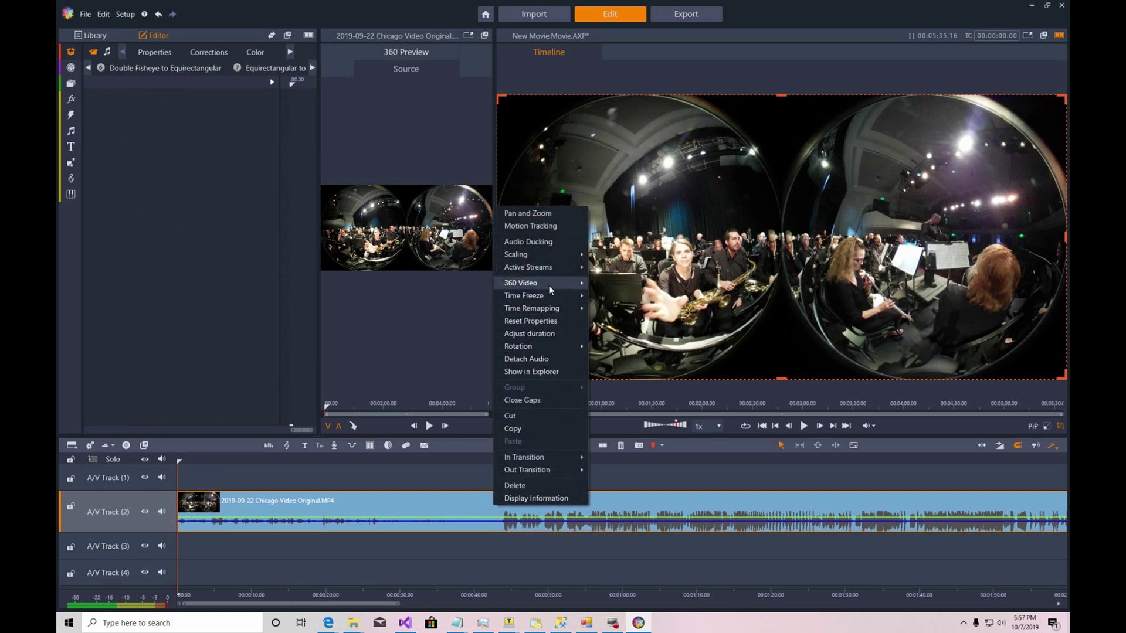
# Step: Apply 360 Video Conversion > Double Fisheye to Equirectangular to the concert clip
pyautogui.moveTo(549, 284)
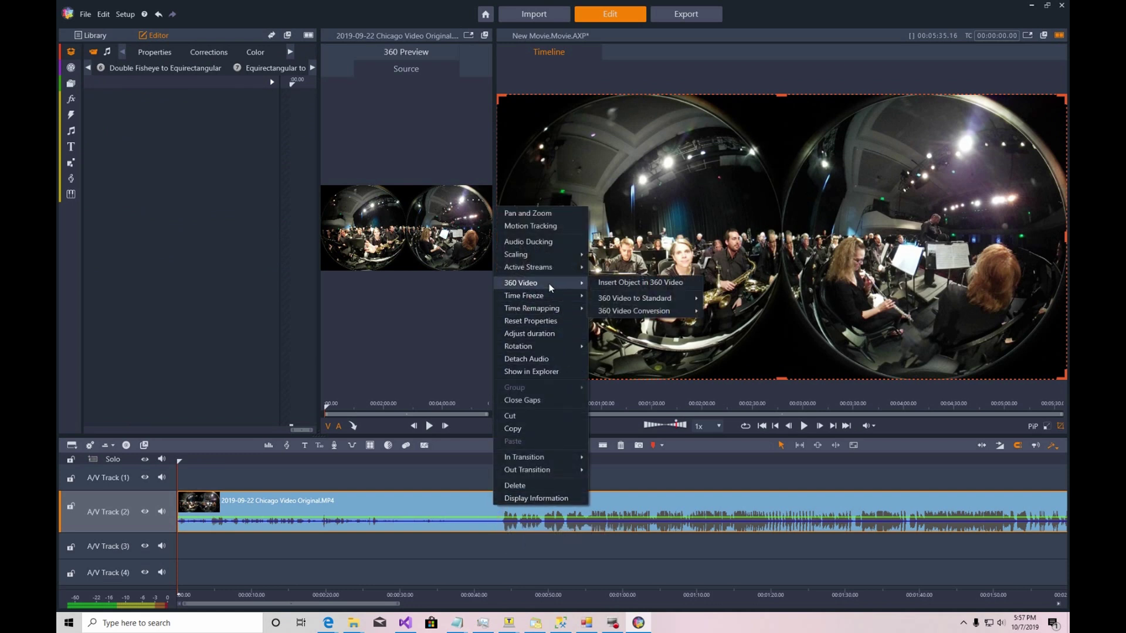
pyautogui.moveTo(644, 318)
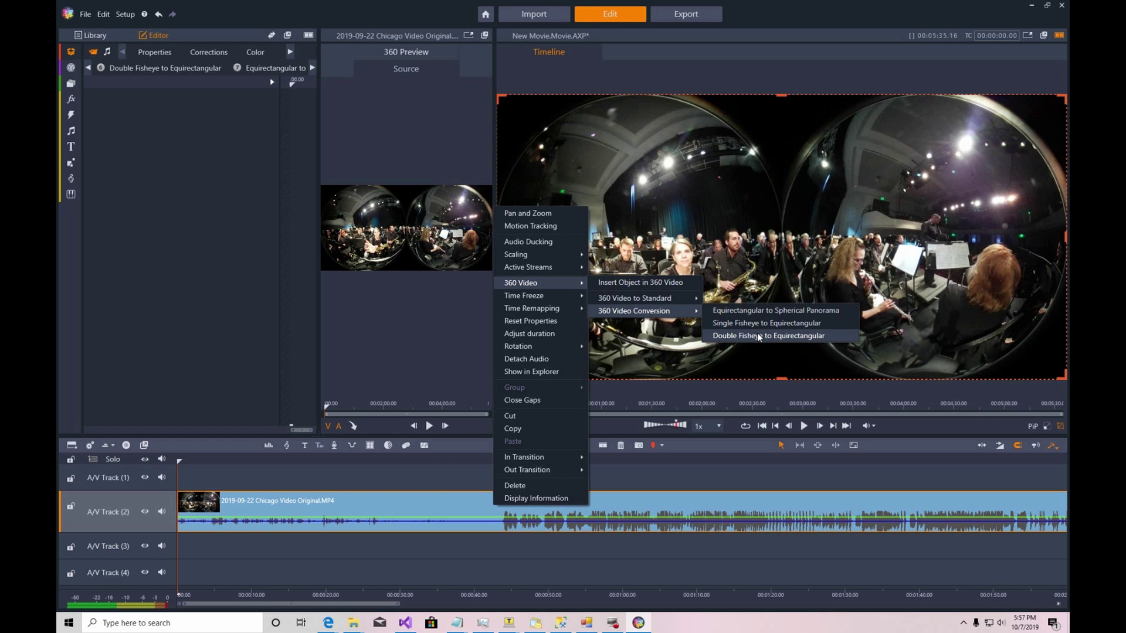
pyautogui.click(759, 337)
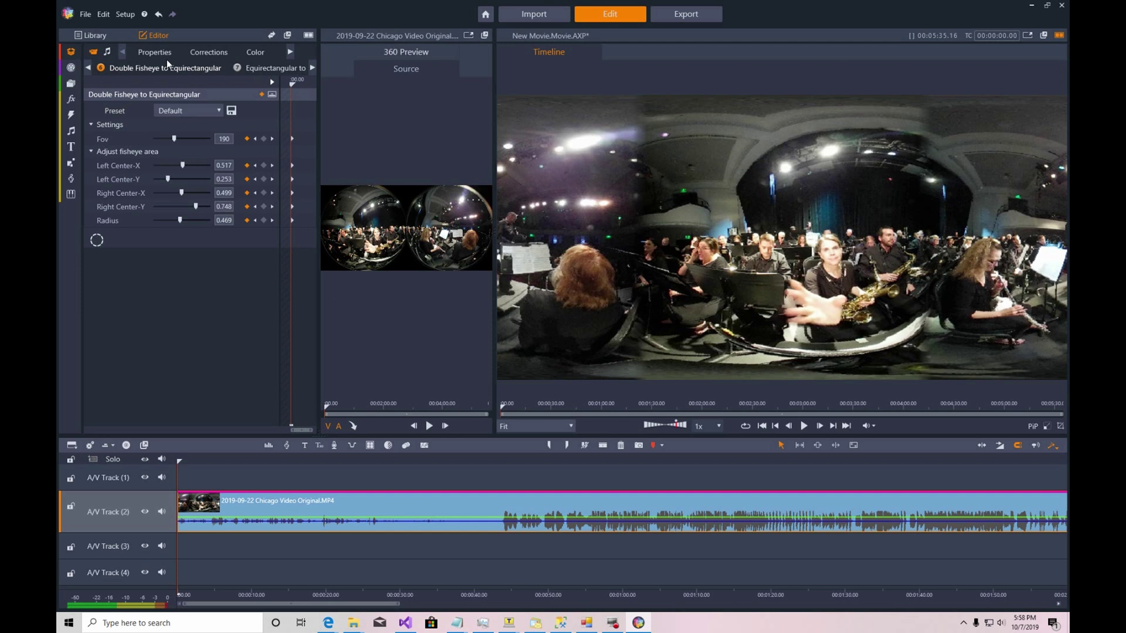
# Step: Show the Library contents, then return to the clip's fisheye conversion settings in the Editor
pyautogui.click(94, 36)
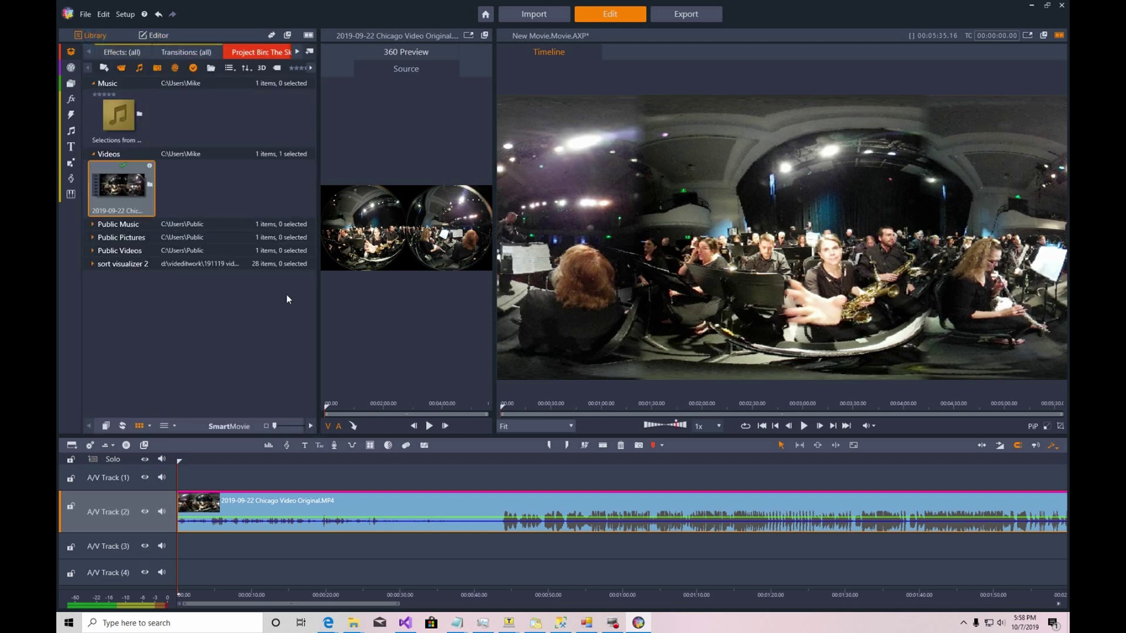
pyautogui.click(156, 35)
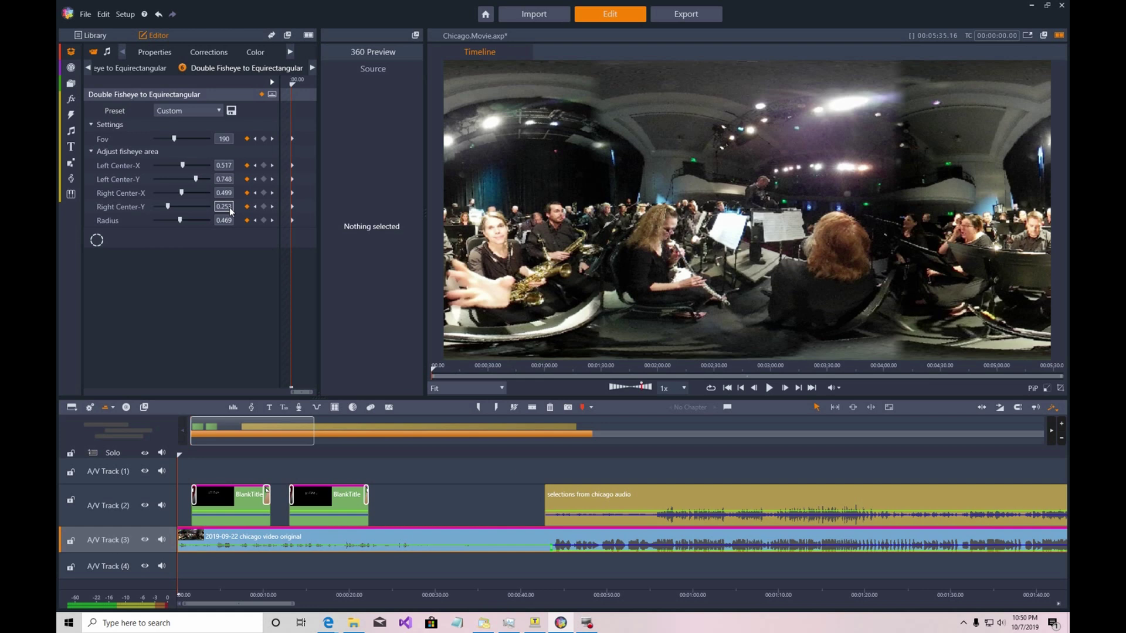
# Step: In Export, choose output by Format and set the codec to H.264/AVC
pyautogui.click(686, 14)
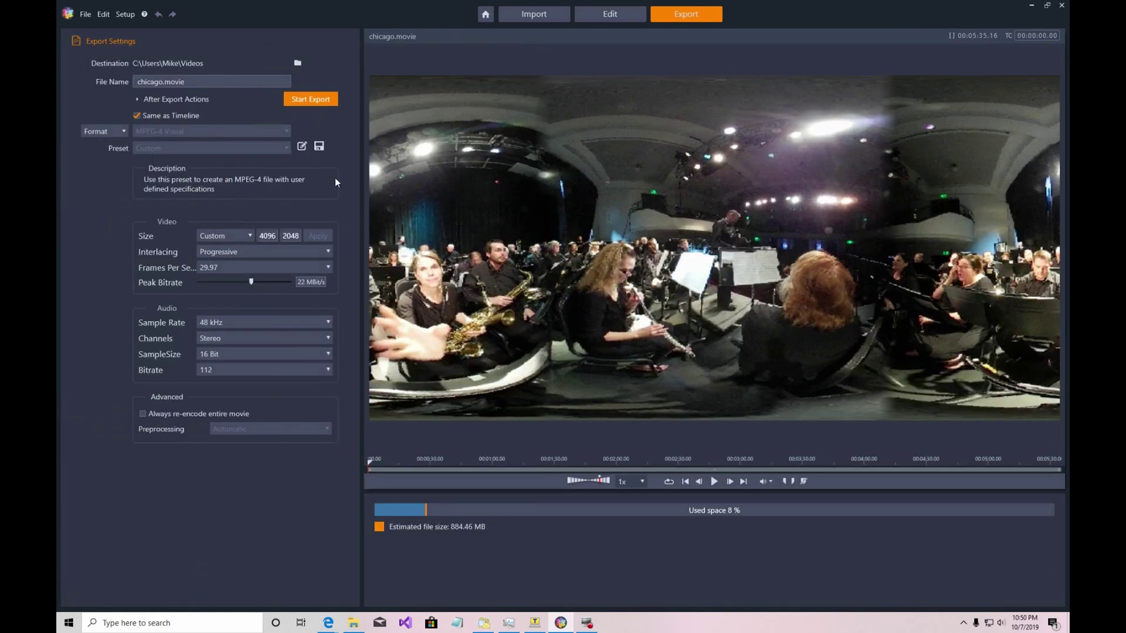
pyautogui.click(109, 132)
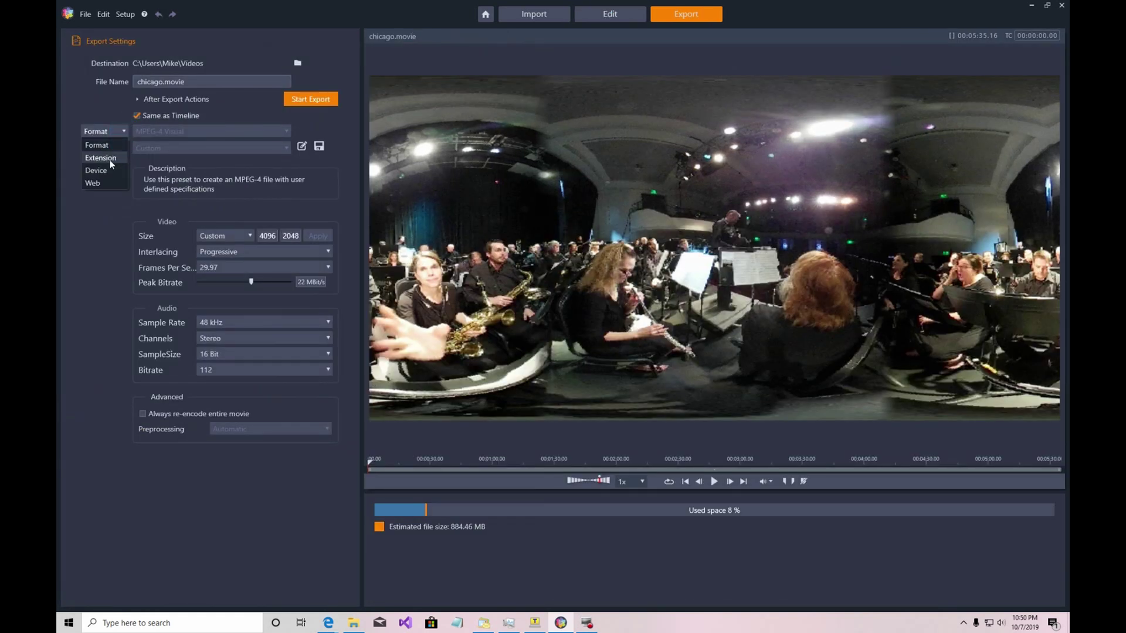
pyautogui.click(112, 158)
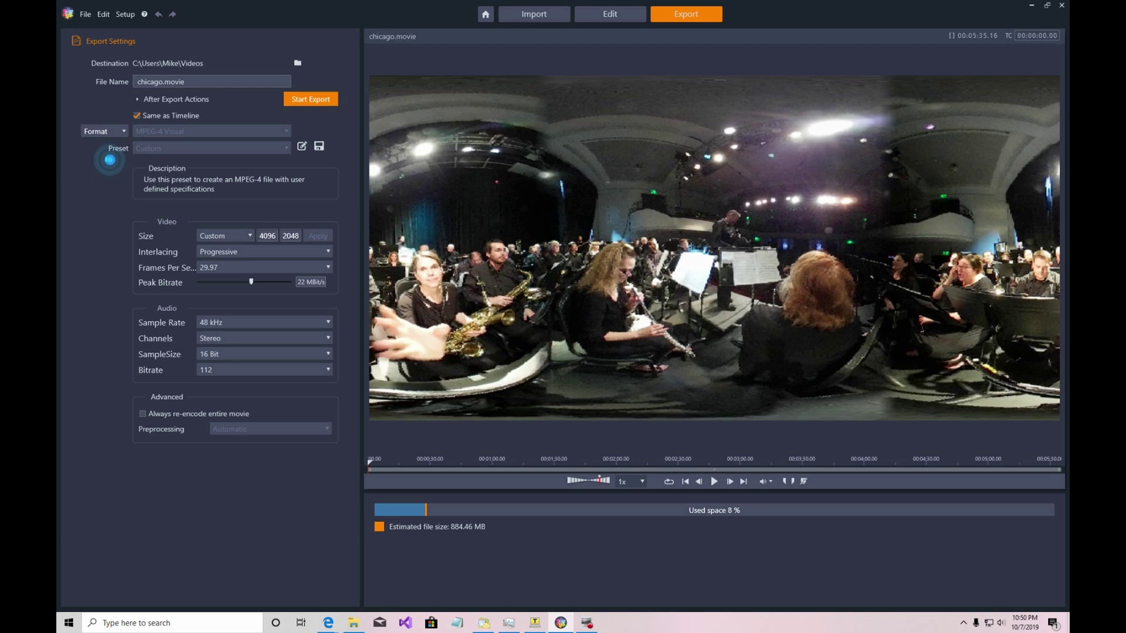
pyautogui.click(120, 131)
pyautogui.click(100, 147)
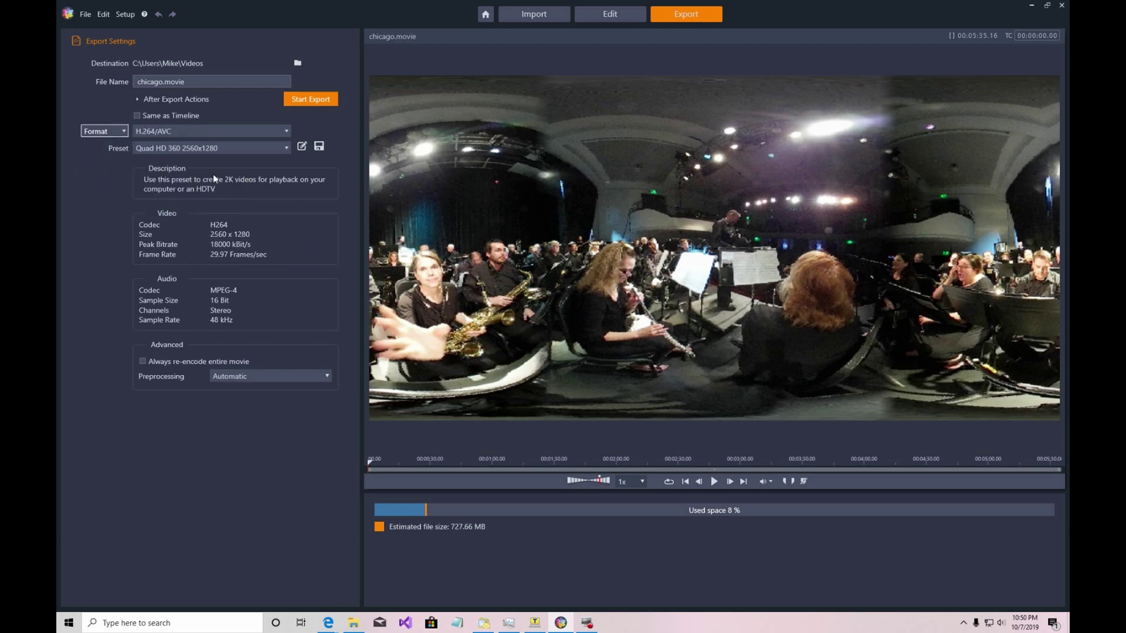
pyautogui.click(287, 132)
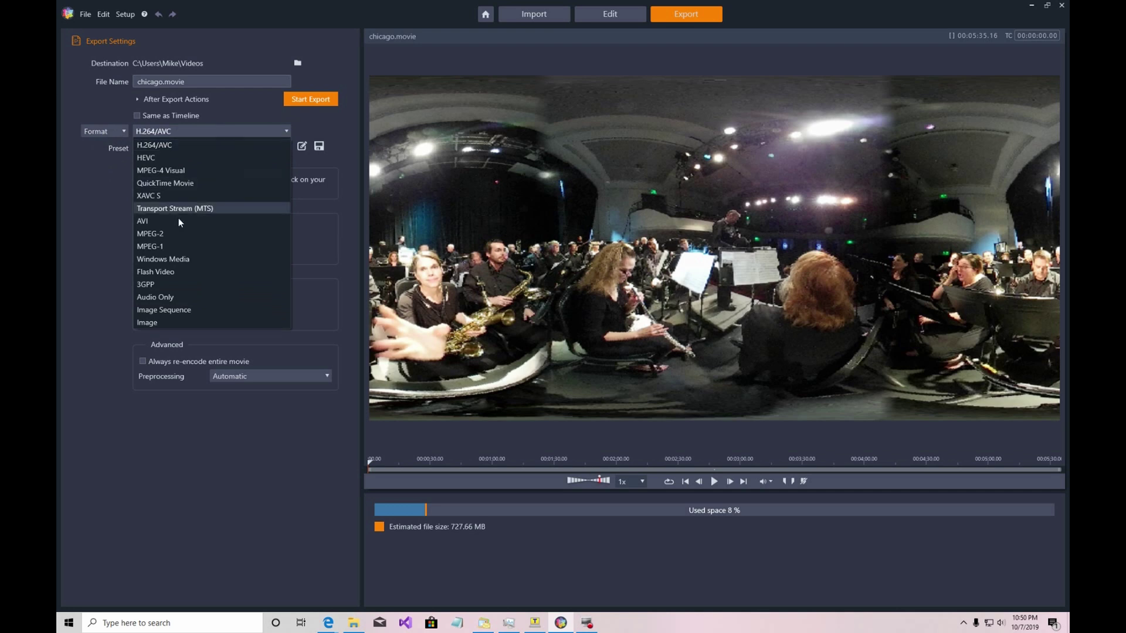
pyautogui.click(176, 145)
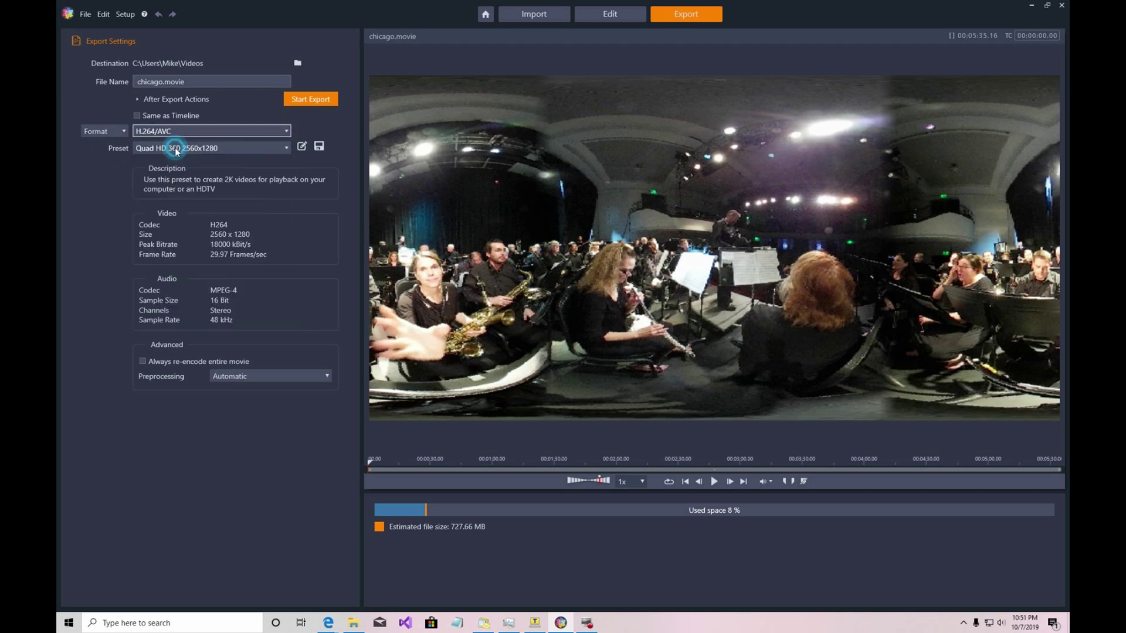
# Step: Choose the Quad HD 360 2560x1280 preset and name the file 'QHD Export Chicago'
pyautogui.click(285, 148)
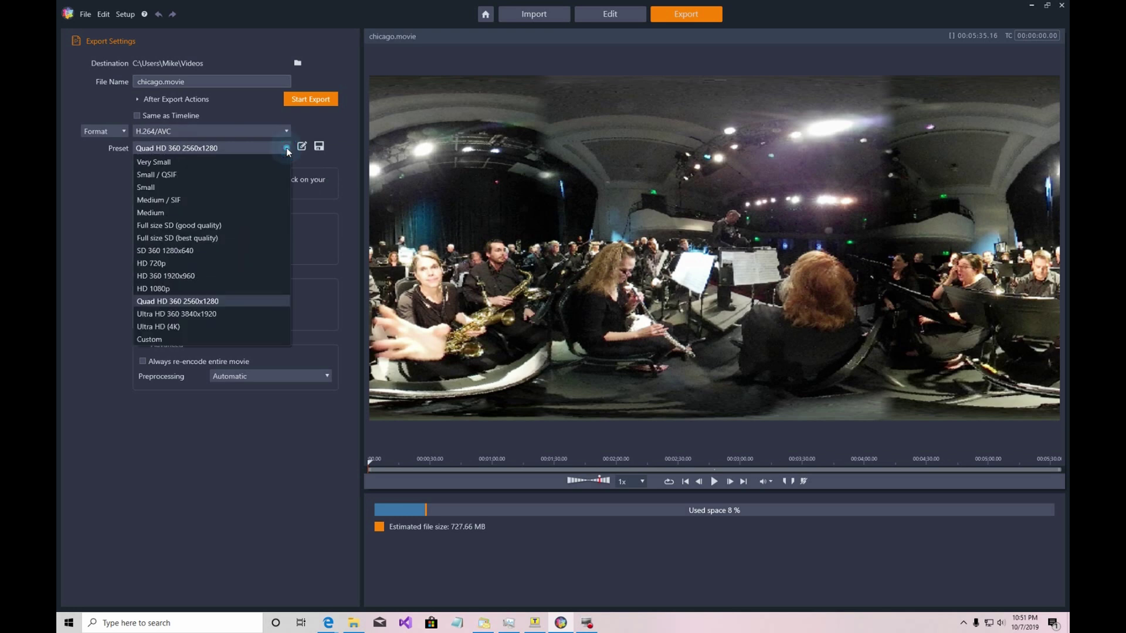
pyautogui.click(198, 301)
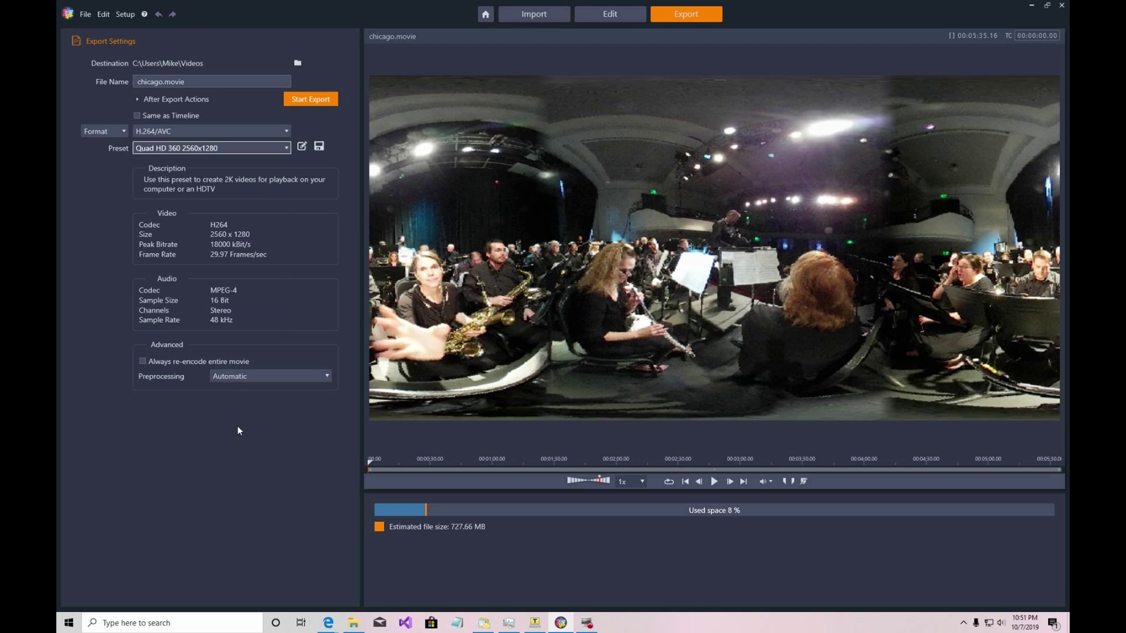
pyautogui.click(208, 81)
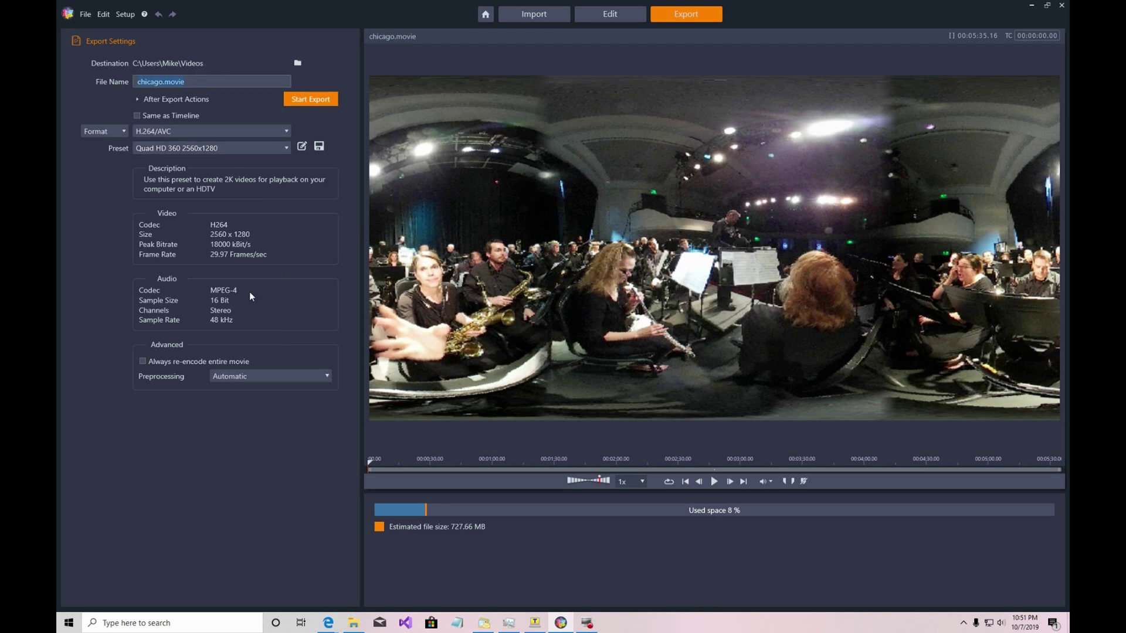
pyautogui.write('QHD Export Chicago')
# Step: Start the movie export, then bring the Chicago File Explorer window forward
pyautogui.click(307, 100)
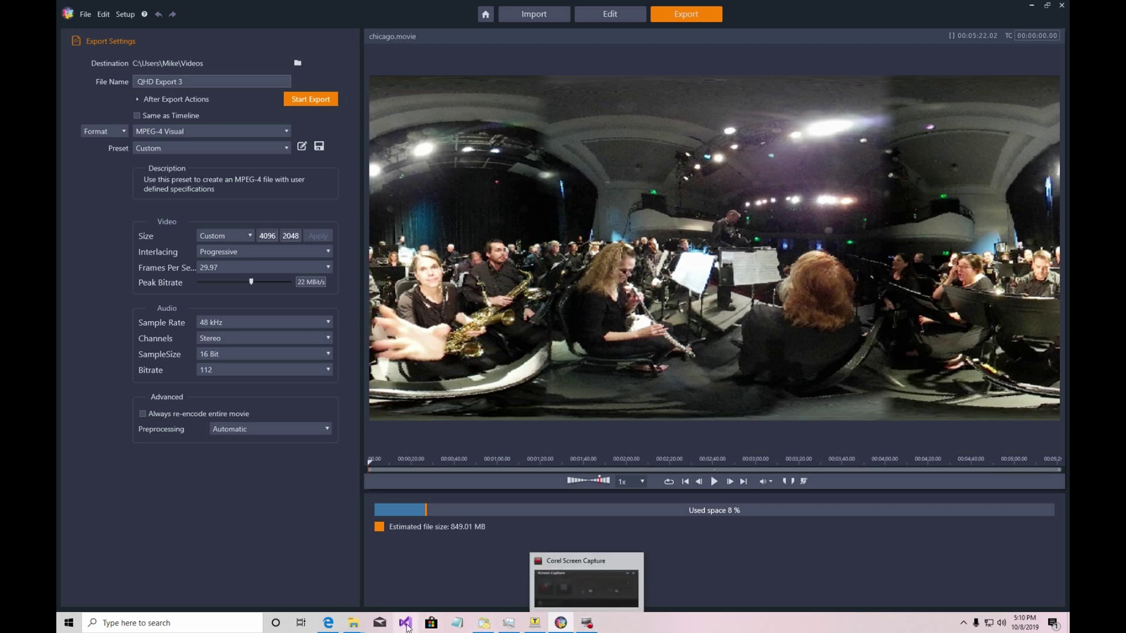
pyautogui.moveTo(354, 622)
pyautogui.click(392, 588)
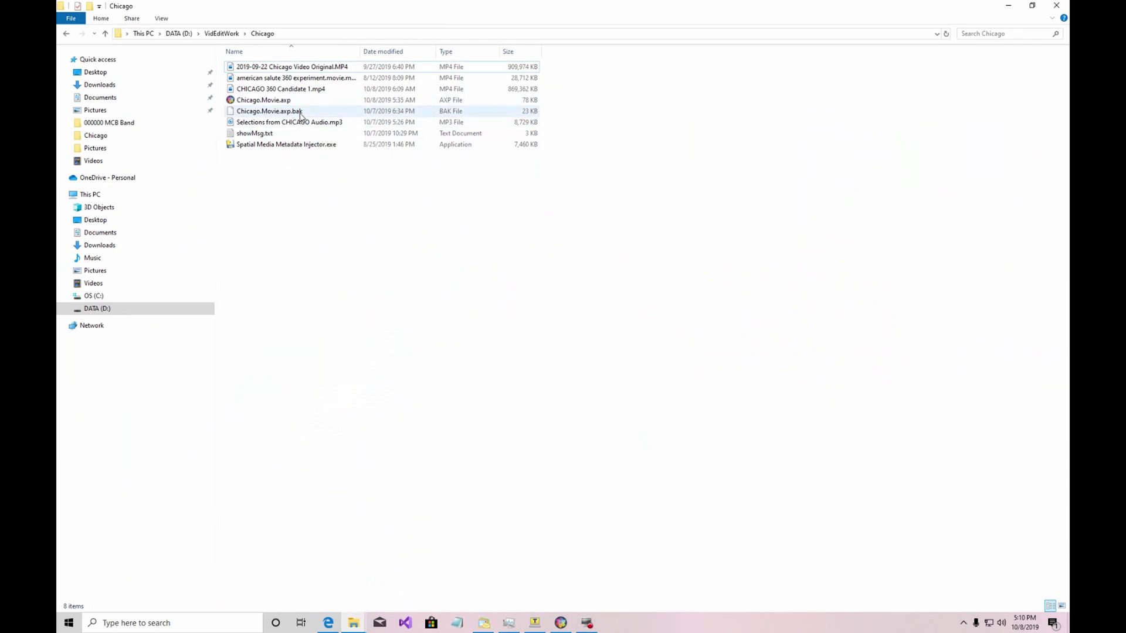
pyautogui.click(308, 90)
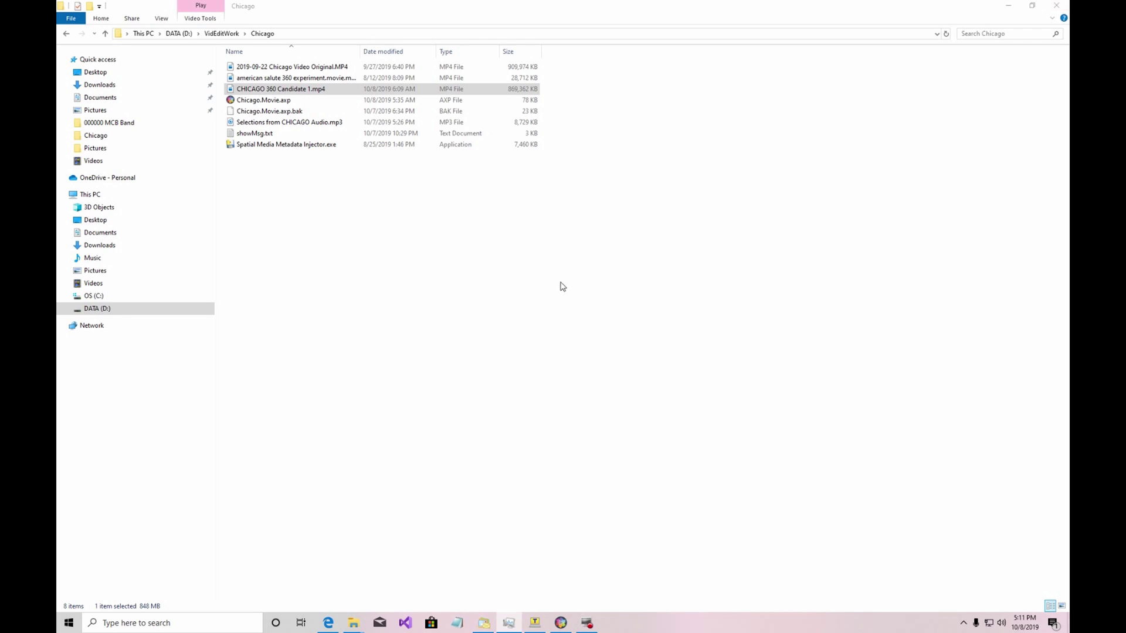
pyautogui.click(296, 147)
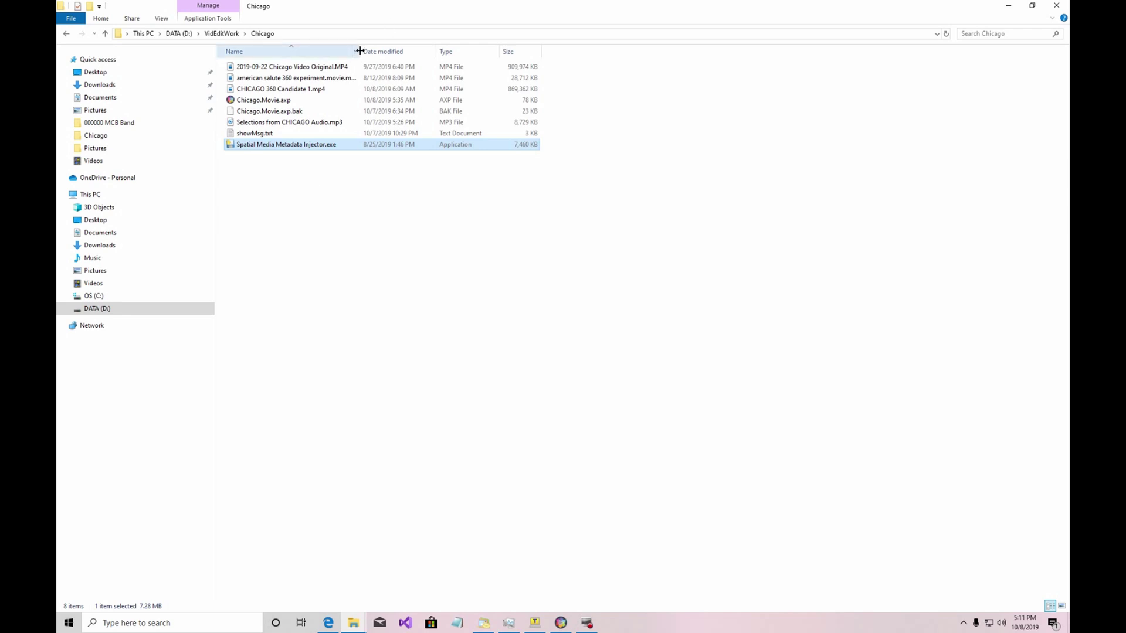
# Step: Widen the Name column, launch Spatial Media Metadata Injector, and load CHICAGO 360 Candidate 1.mp4
pyautogui.moveTo(362, 51); pyautogui.dragTo(490, 51)
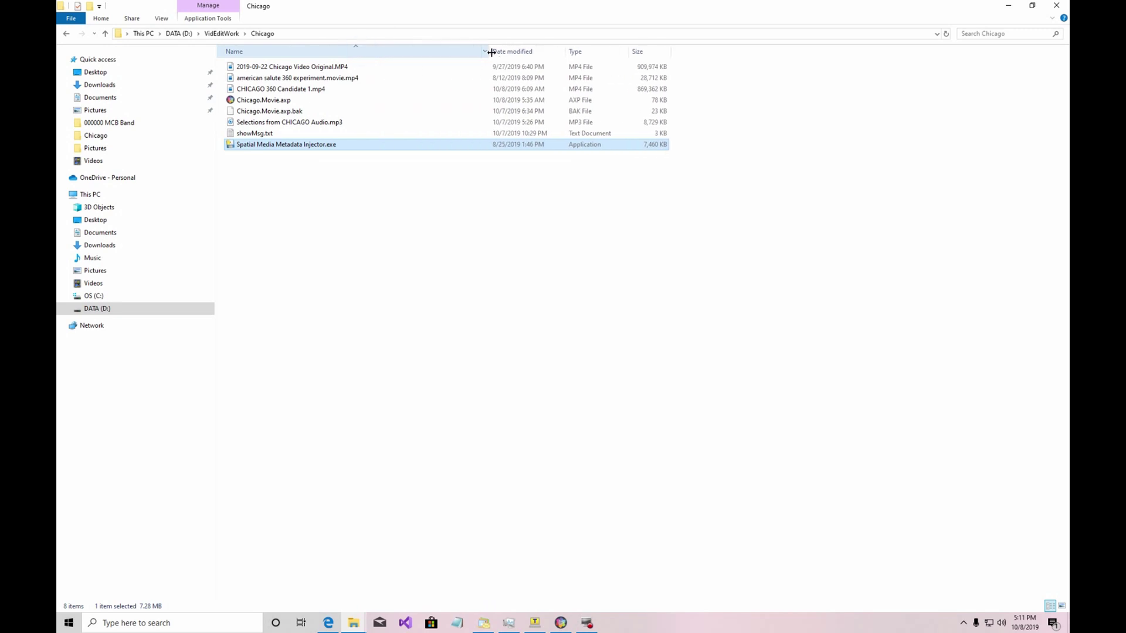
pyautogui.doubleClick(322, 145)
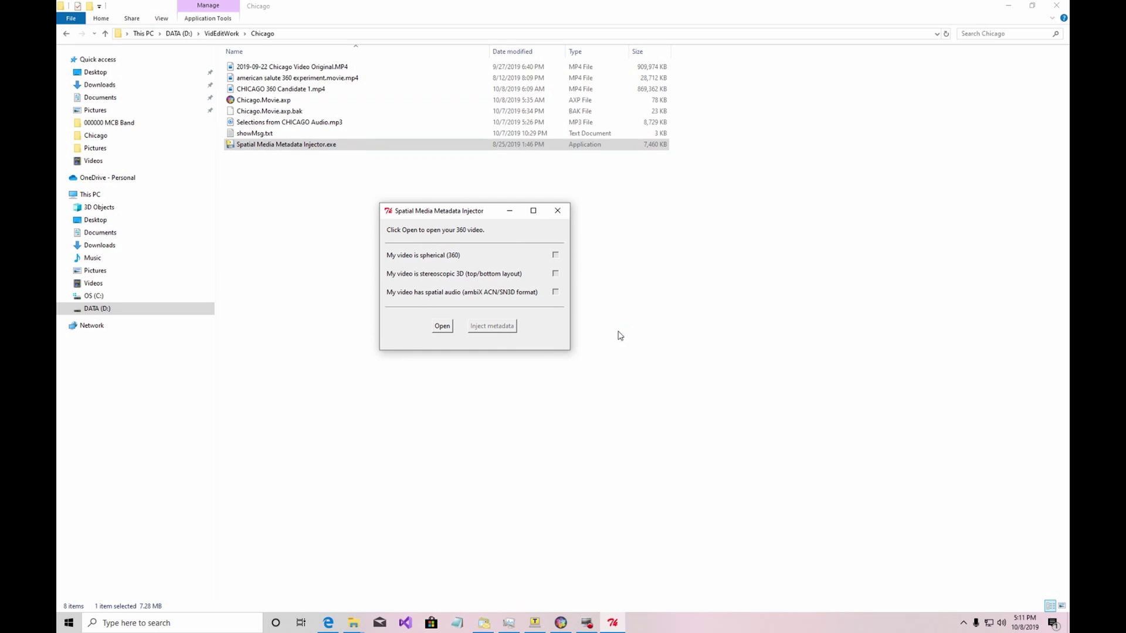
pyautogui.press('space')
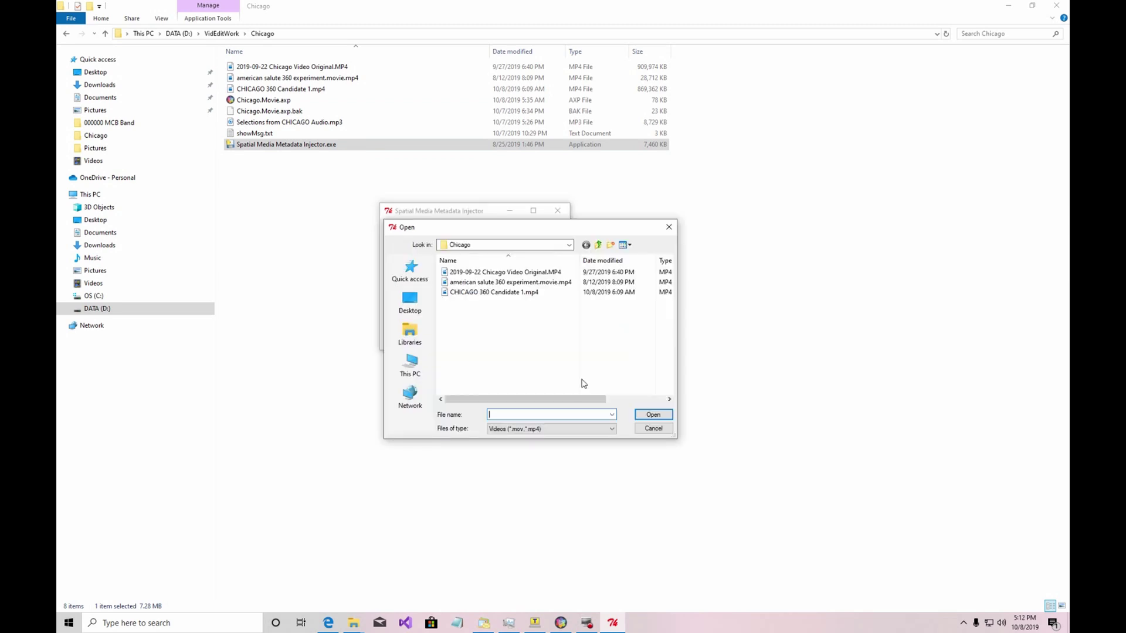
pyautogui.doubleClick(512, 297)
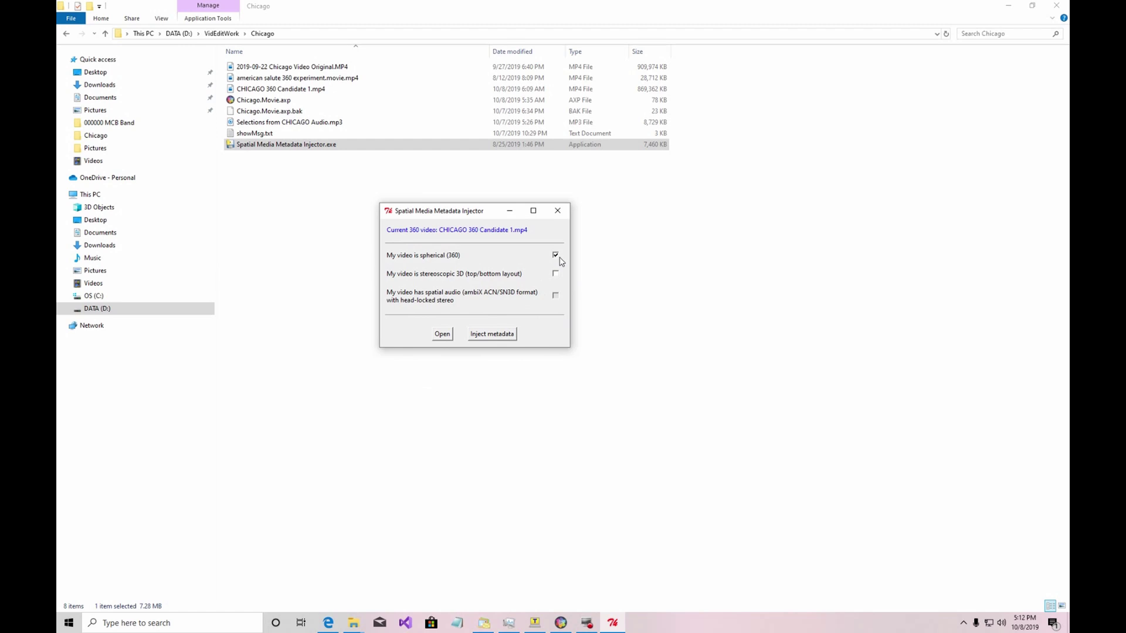
# Step: Inject spherical metadata, save as CHICAGO 360 Candidate 1_injected.mp4, and close the injector
pyautogui.click(502, 335)
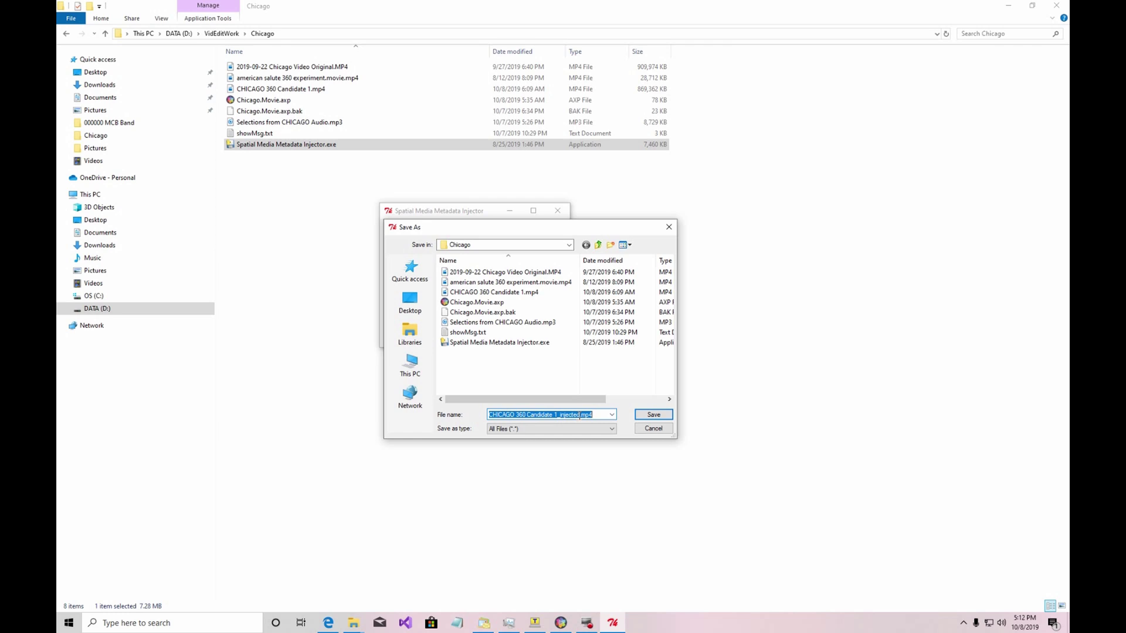
pyautogui.click(653, 414)
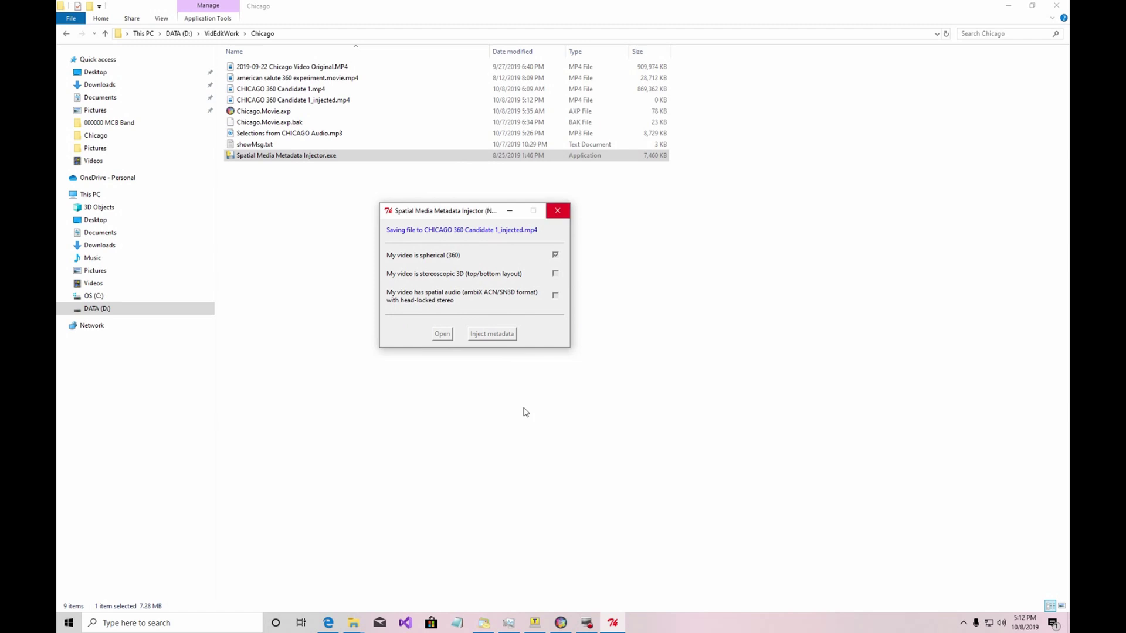
pyautogui.click(558, 211)
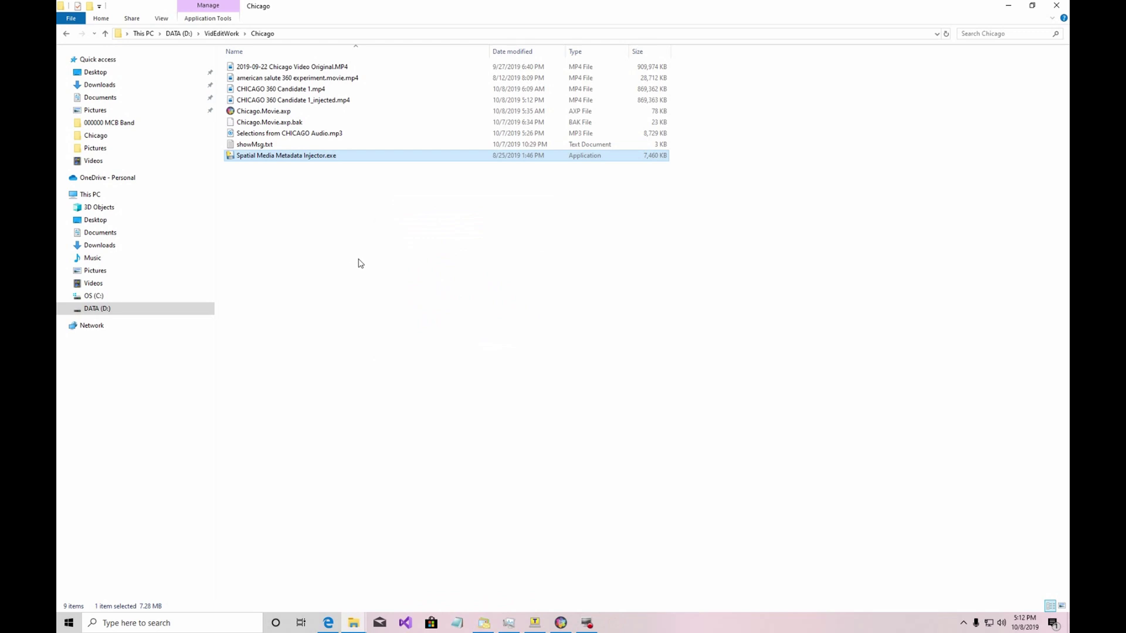
# Step: Select CHICAGO 360 Candidate 1_injected.mp4 to play it on YouTube
pyautogui.click(326, 101)
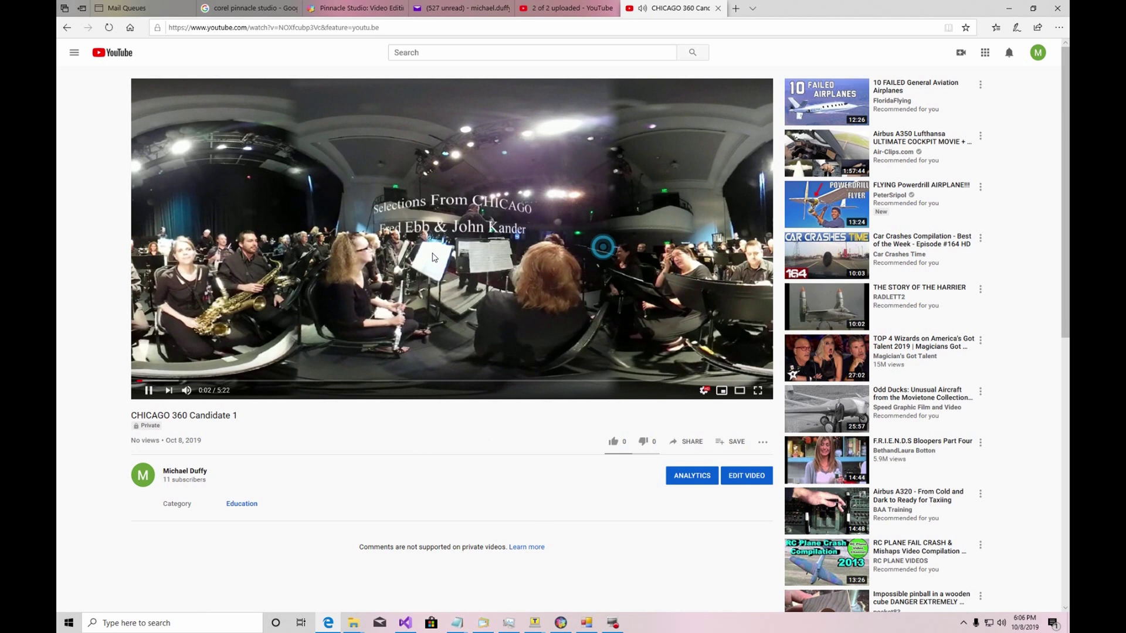
# Step: Pause the flat upload, then in a new tab pan the injected video toward the seated players and pause at 0:13
pyautogui.click(504, 397)
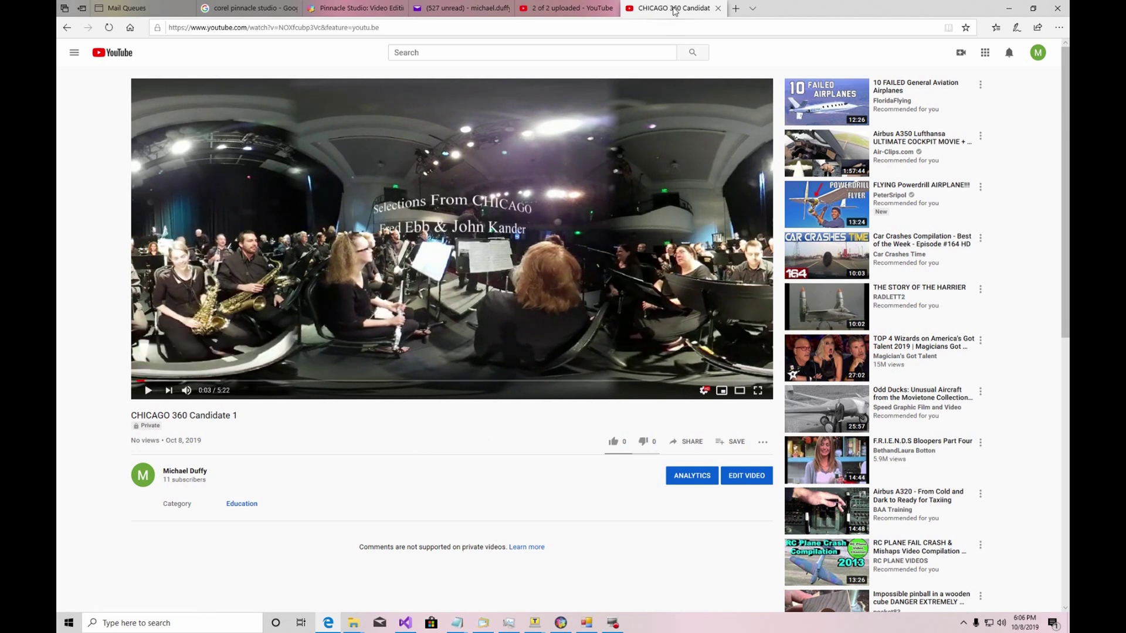
pyautogui.click(736, 9)
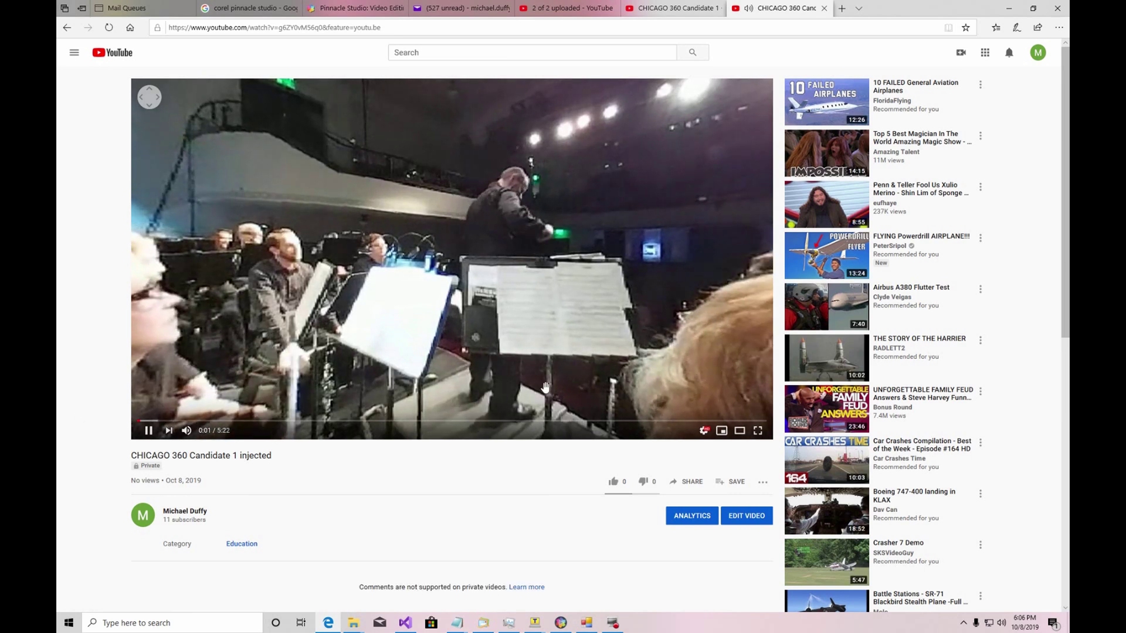
pyautogui.moveTo(545, 387); pyautogui.dragTo(449, 446)
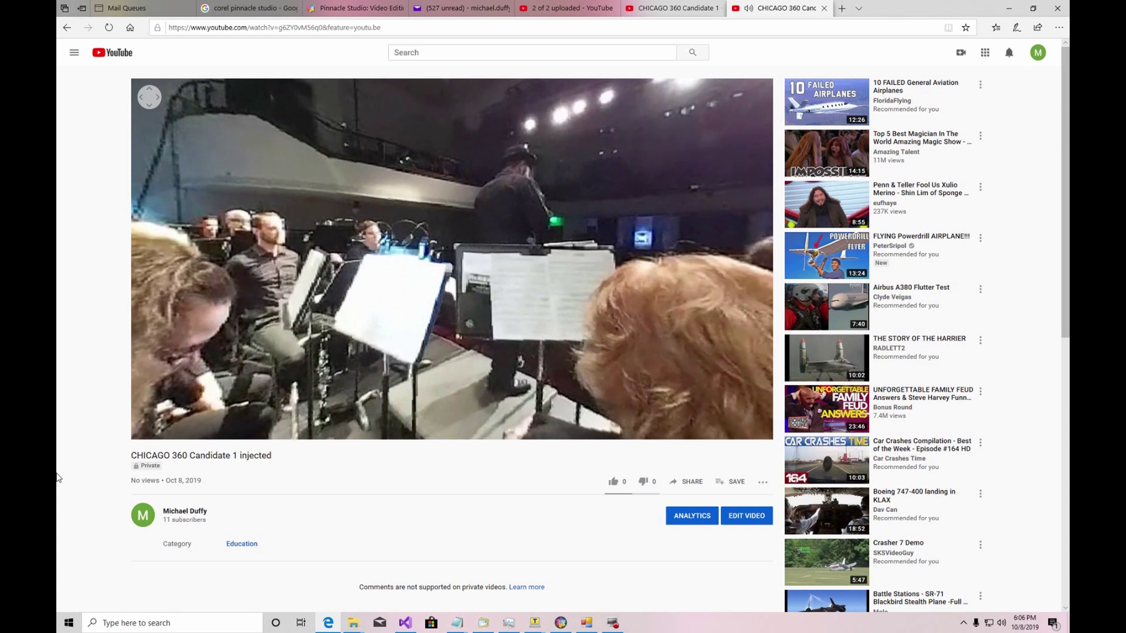
pyautogui.press('space')
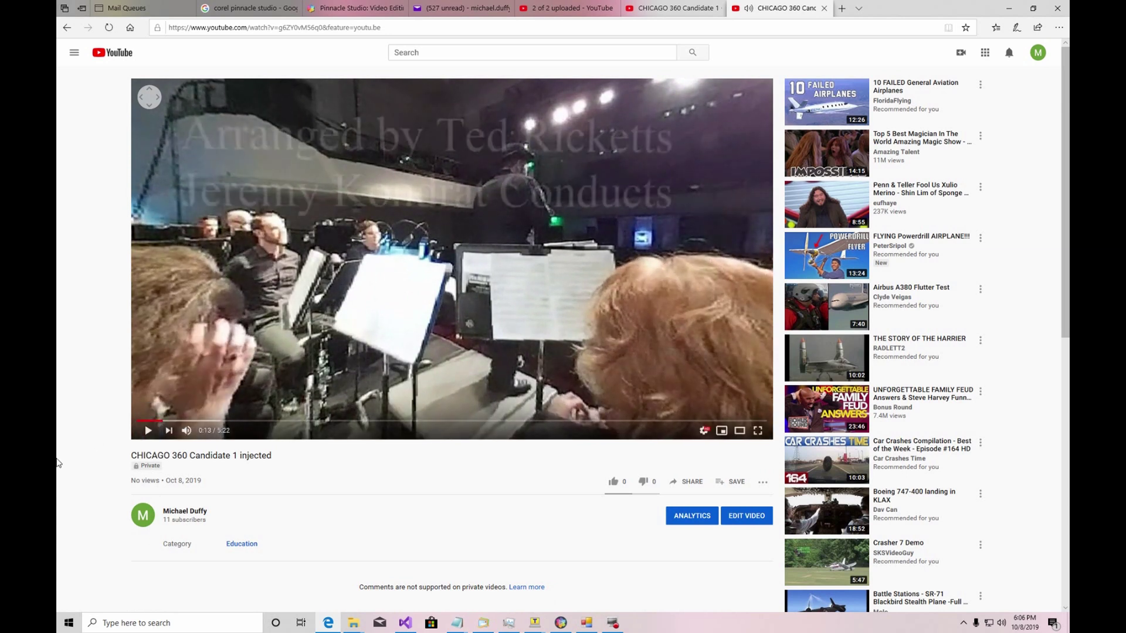